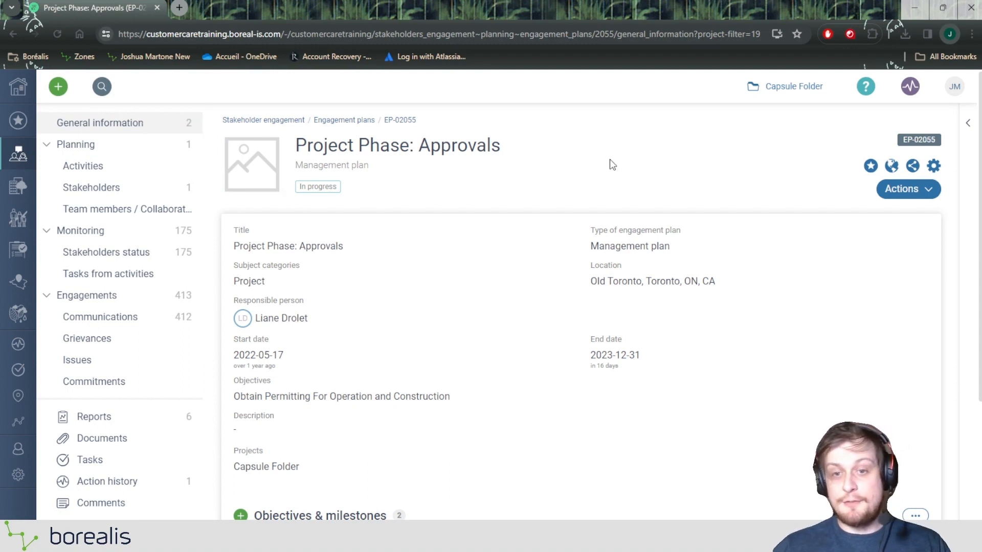
Review the engagement plan's general information: type, subject category, responsible person, and start and end dates
scroll(596, 166, "down", 1)
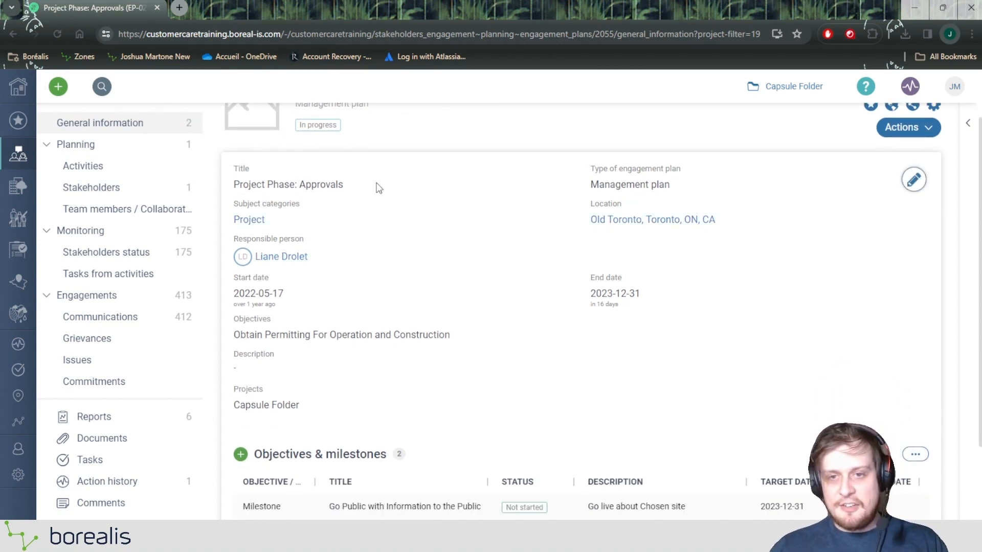
left_click_drag(675, 184, 591, 169)
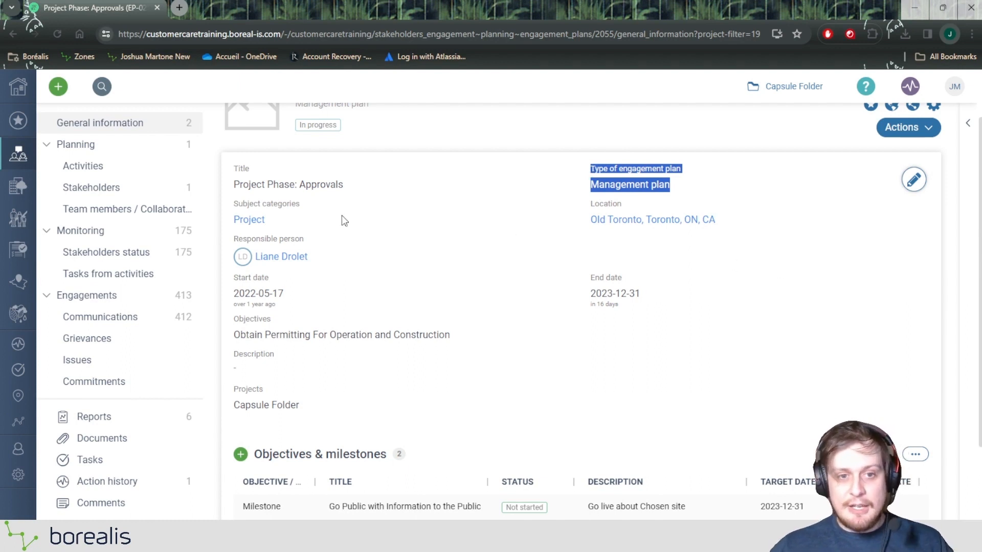
left_click_drag(266, 220, 231, 207)
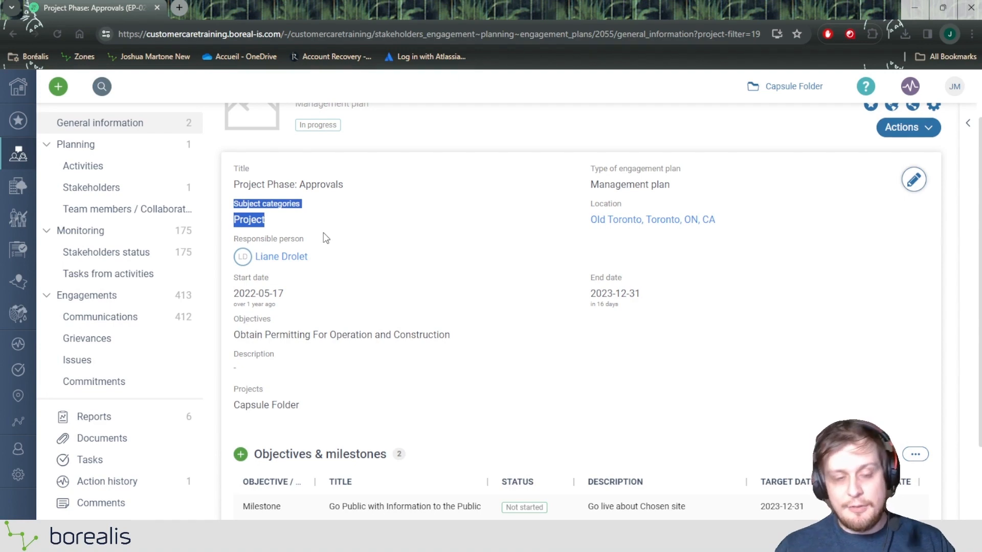
left_click(296, 226)
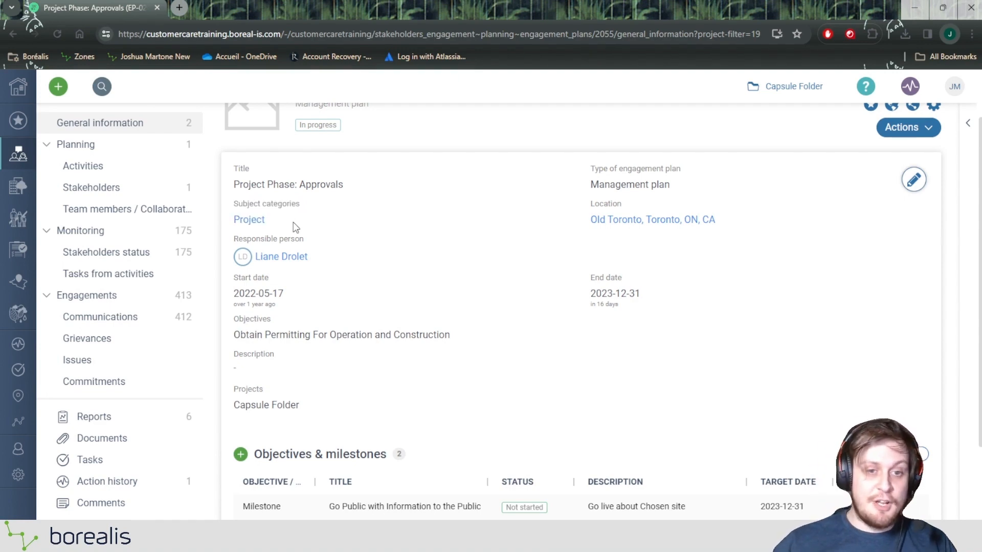
left_click_drag(310, 259, 229, 241)
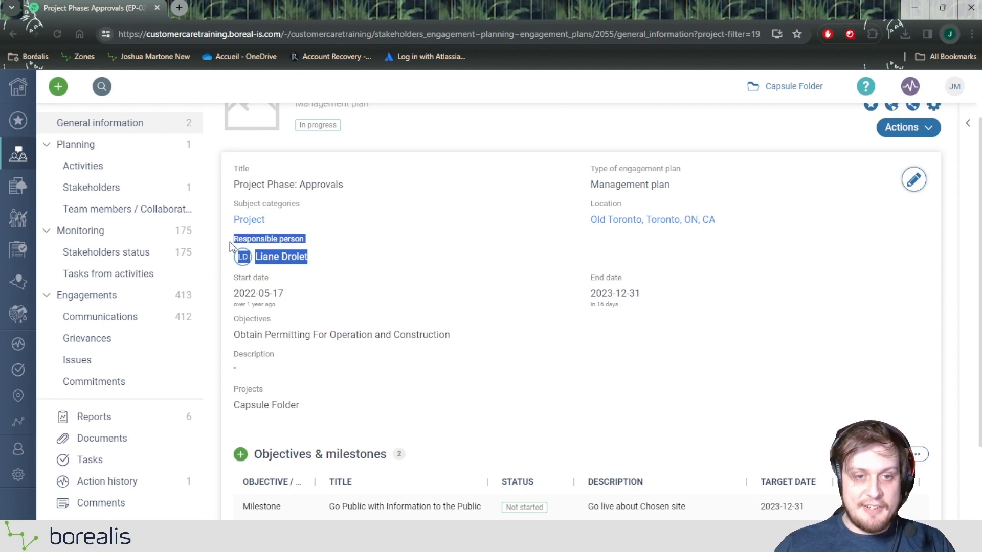
left_click(428, 266)
left_click_drag(230, 275, 649, 305)
left_click(630, 346)
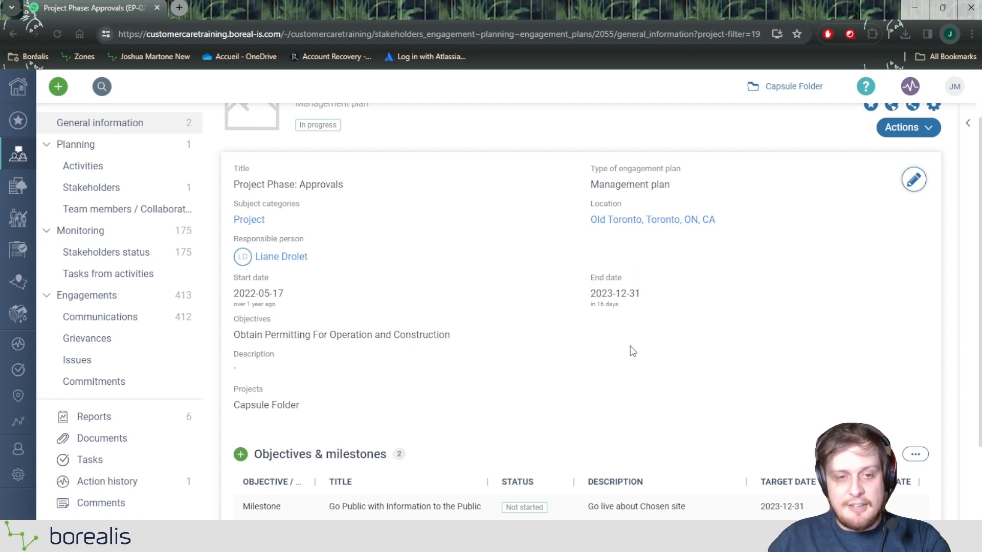
Examine the plan's Objectives & milestones table, including the titles, statuses, descriptions and target dates
scroll(631, 347, "down", 2)
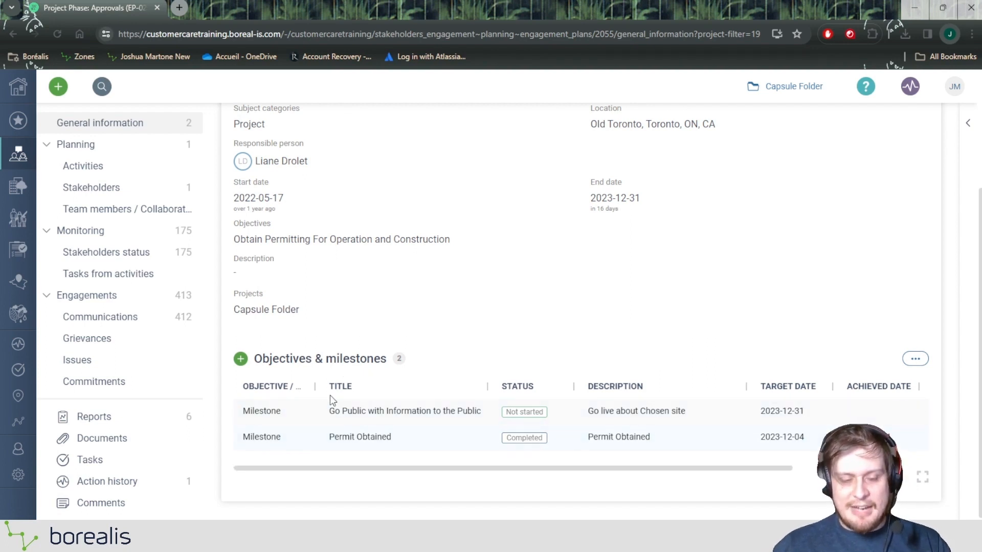
mouse_move(339, 469)
left_mouse_down()
mouse_move(499, 474)
mouse_move(334, 475)
left_mouse_up()
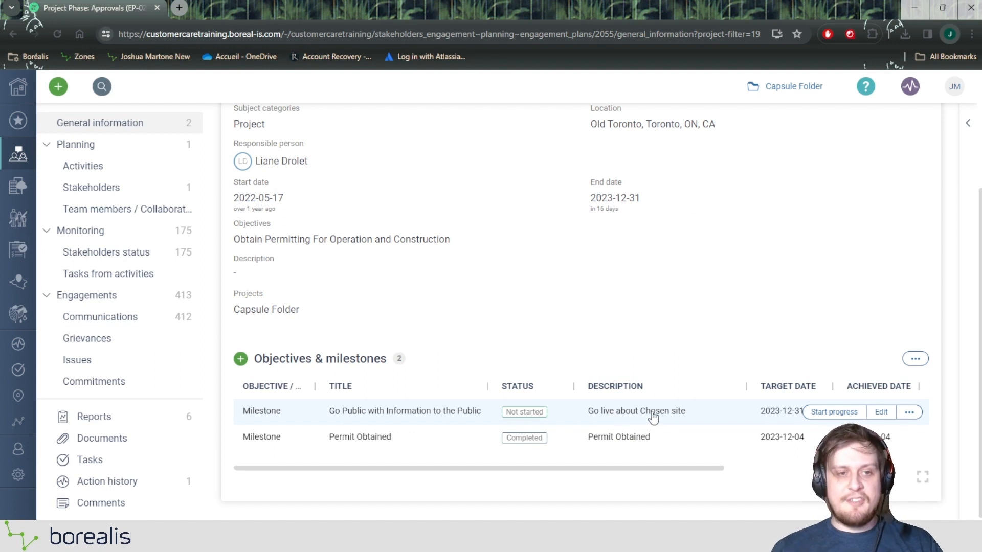
scroll(118, 154, "up", 2)
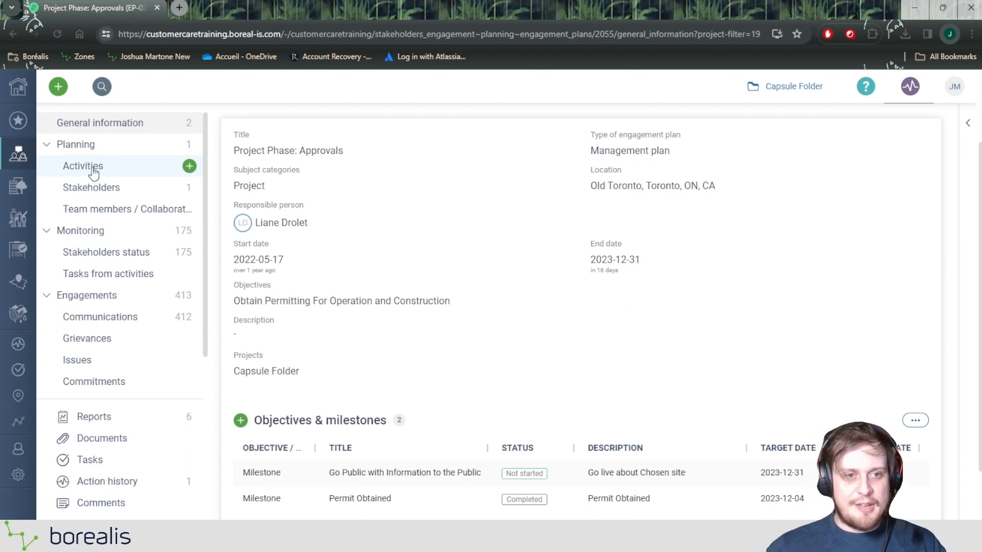
Search the plan's stakeholder choices for "School" and add the principal of Tranquil Meadows High School as a stakeholder
left_click(124, 193)
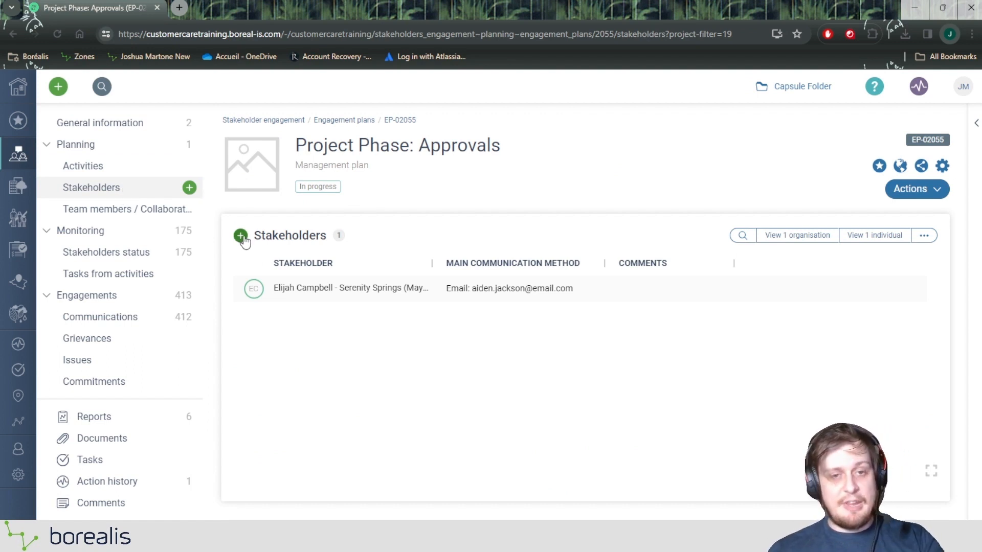
left_click_drag(296, 148, 366, 148)
left_click(556, 151)
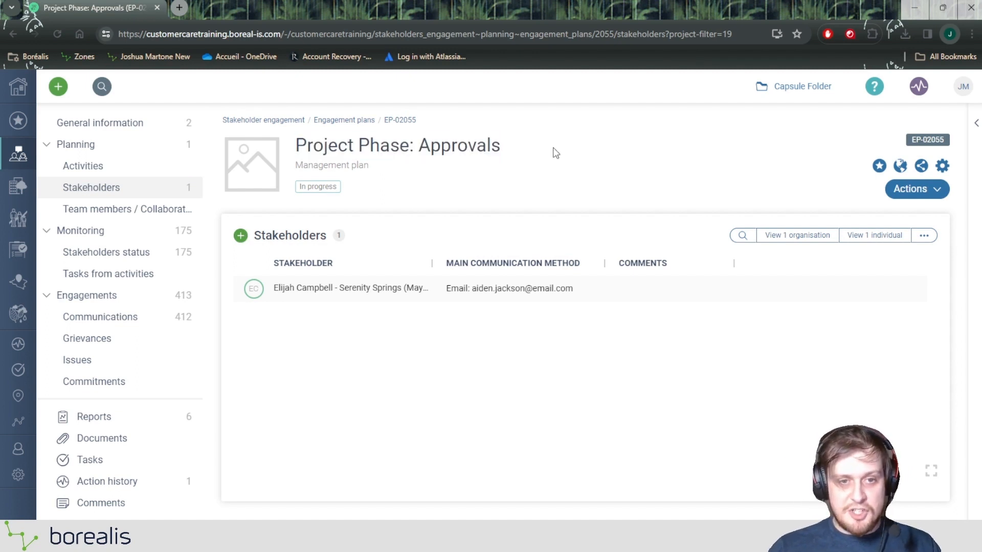
mouse_move(189, 189)
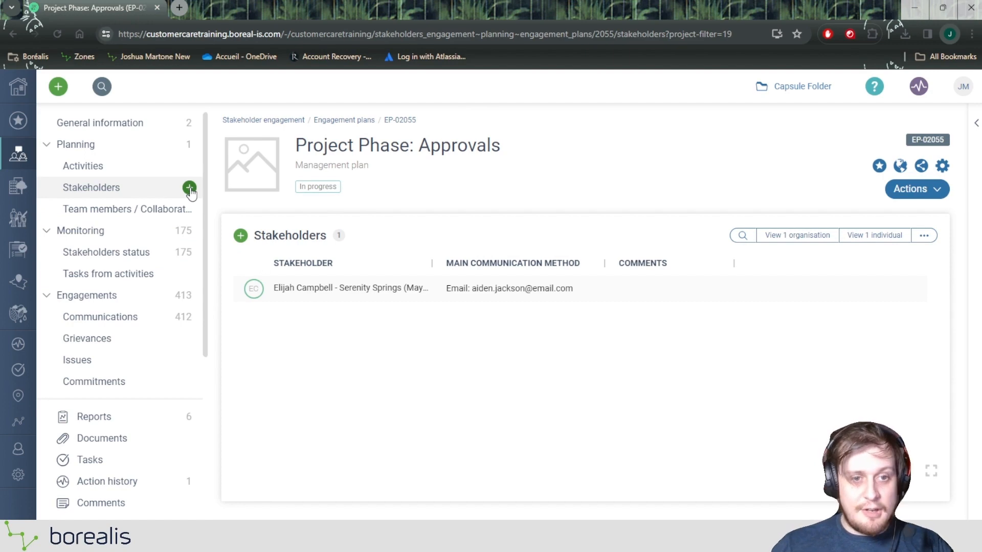
left_click(189, 188)
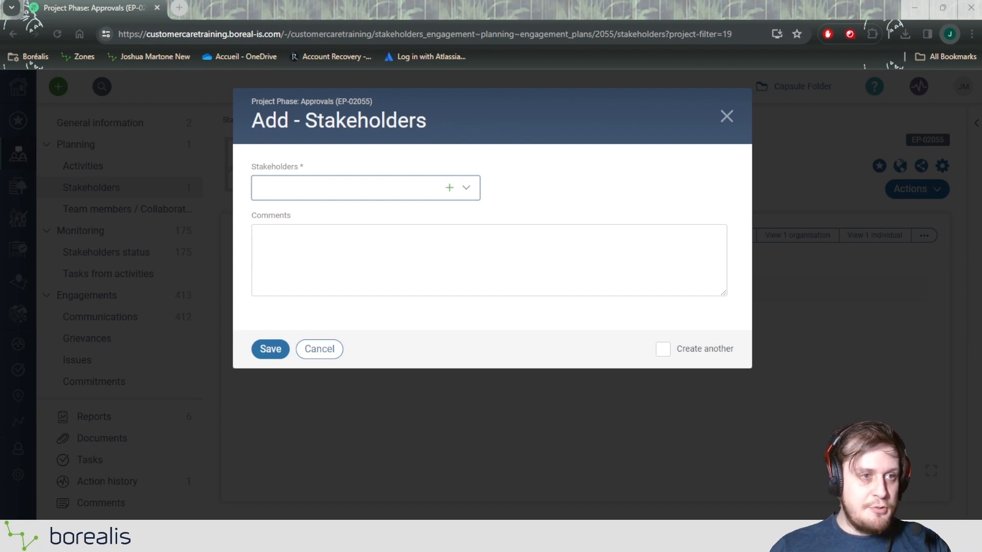
left_click(324, 193)
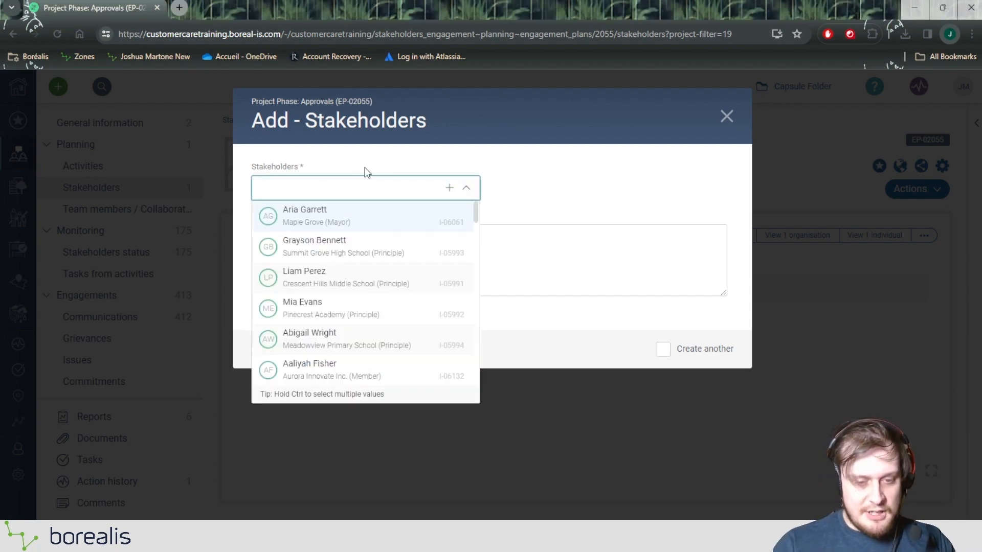
type("School")
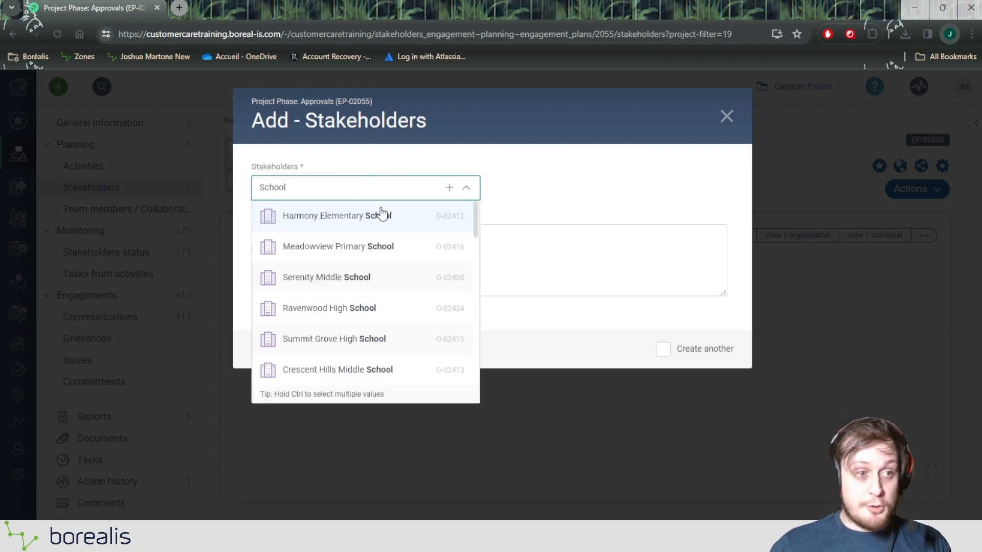
scroll(373, 248, "down", 10)
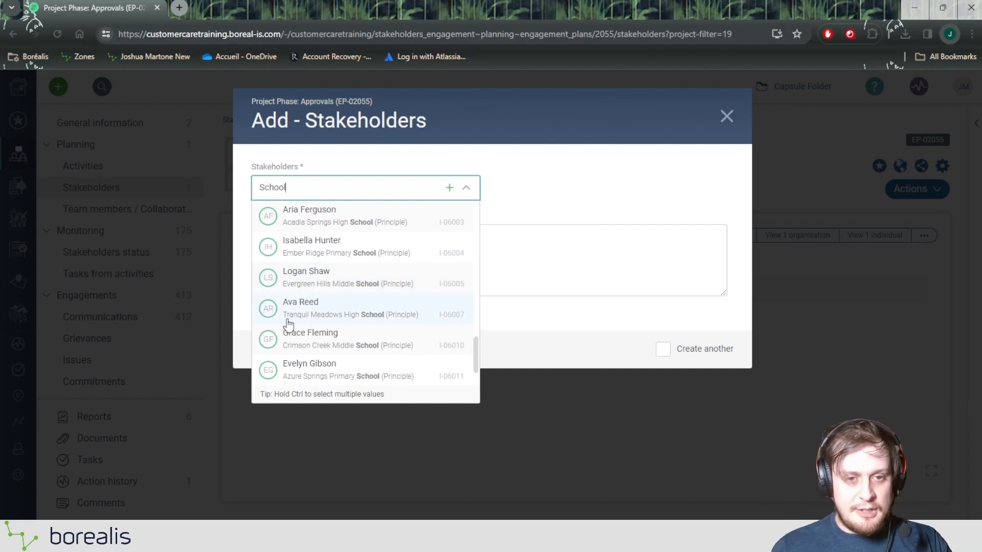
left_click(360, 318)
left_click(284, 351)
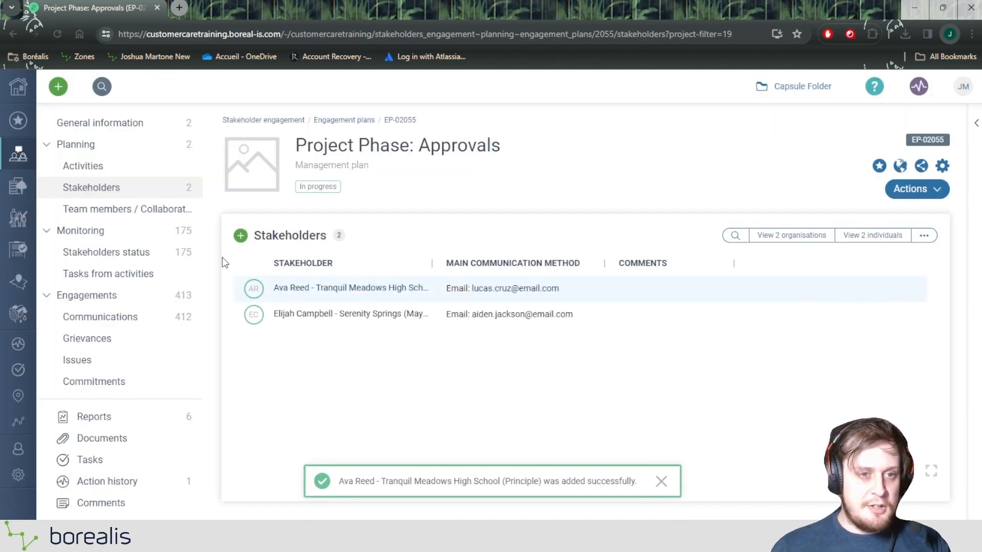
Add a staff member from the available people to the plan's team members / collaborators and save the entry
left_click(143, 213)
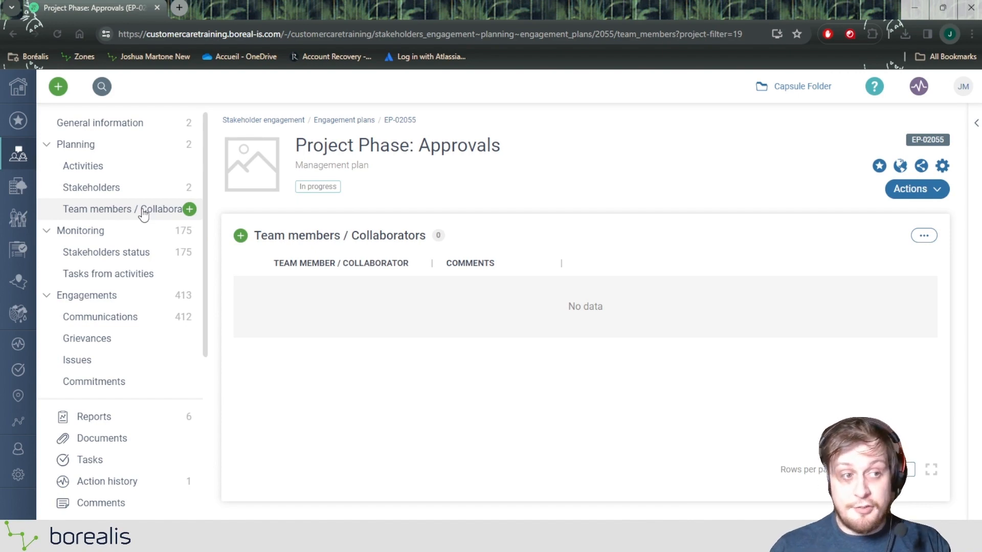
left_click(241, 235)
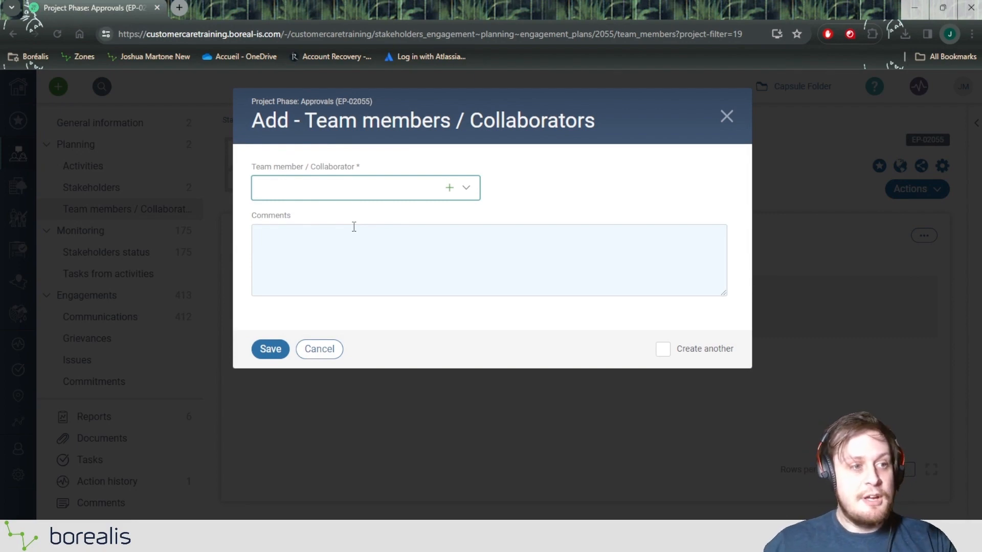
left_click(369, 185)
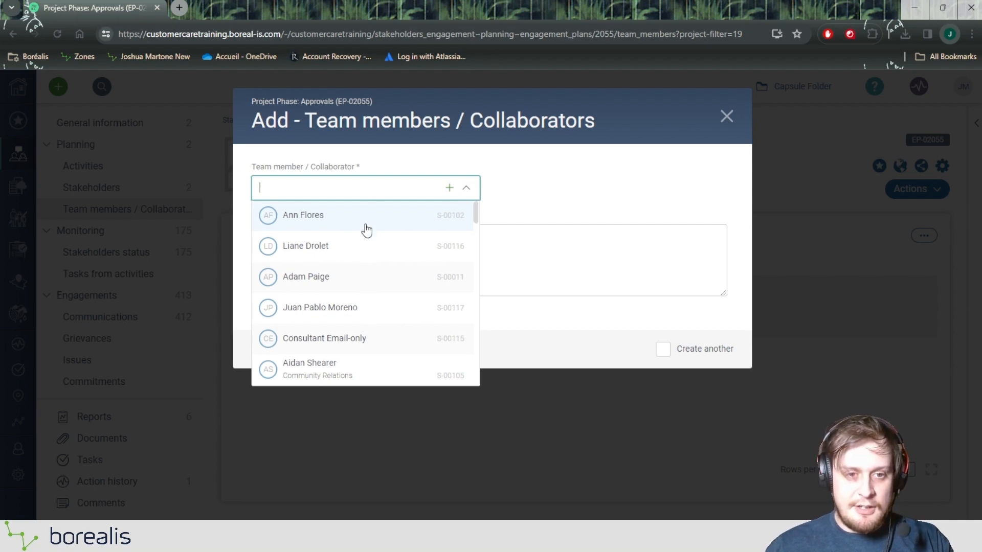
scroll(367, 231, "down", 10)
scroll(365, 231, "down", 10)
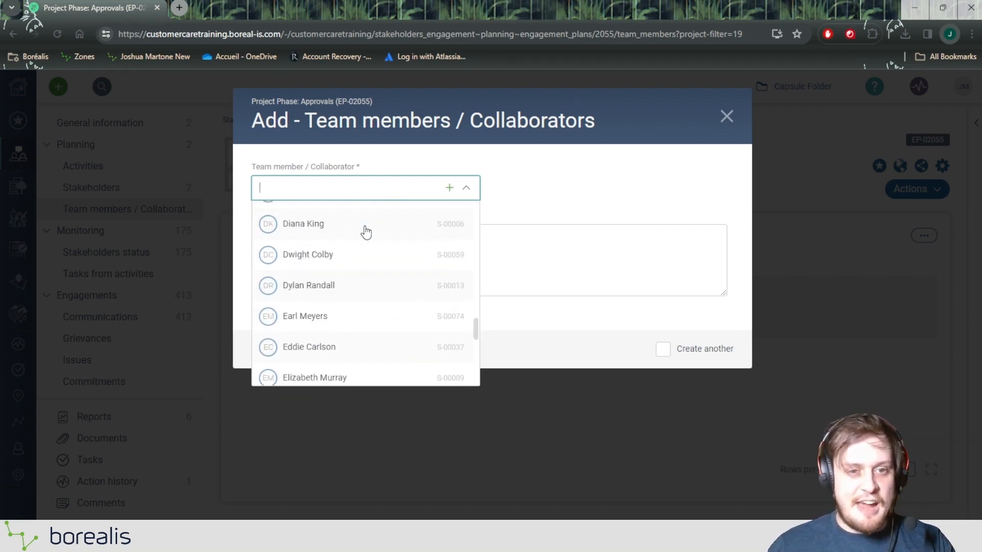
left_click(335, 306)
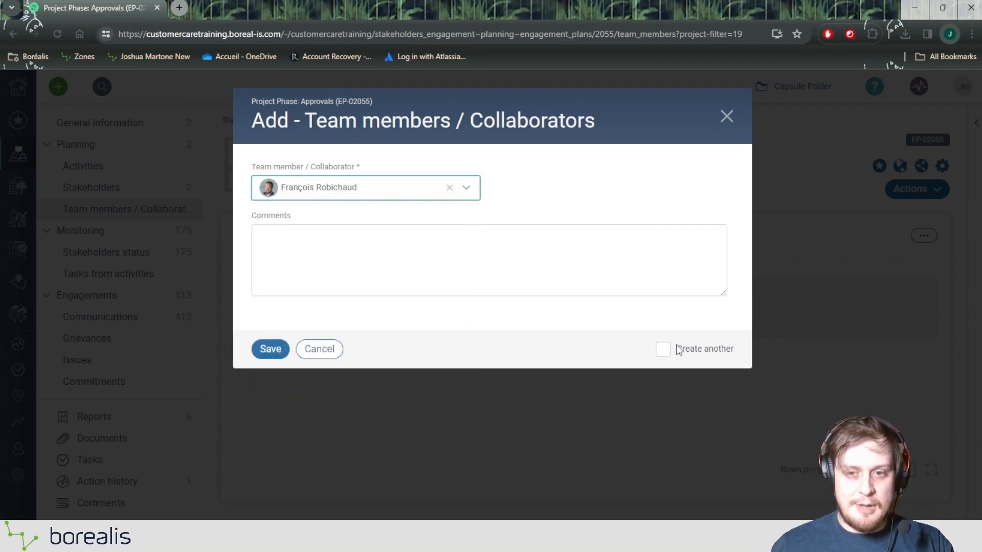
left_click(257, 352)
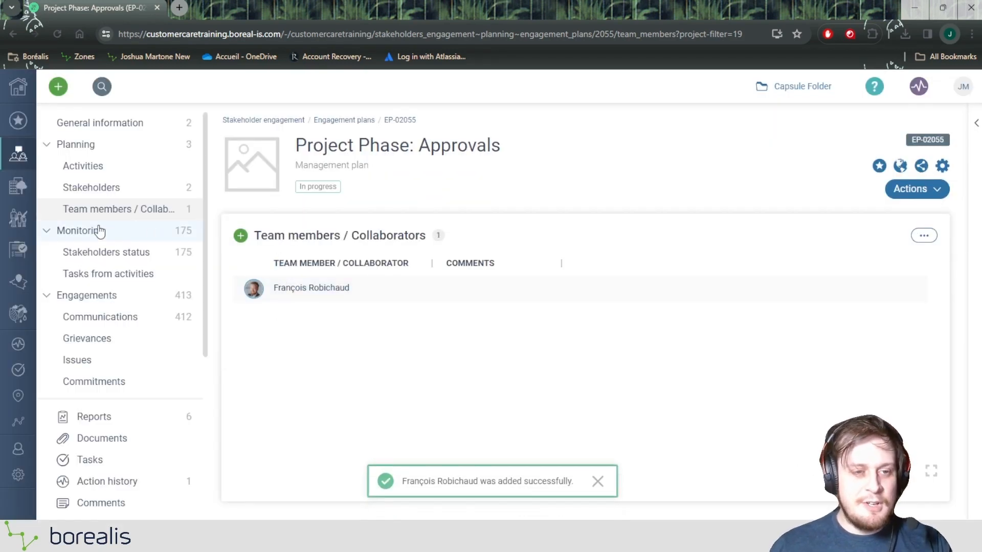
Look through the plan's stakeholders status list under Monitoring and its linked communications under Engagements
left_click(87, 144)
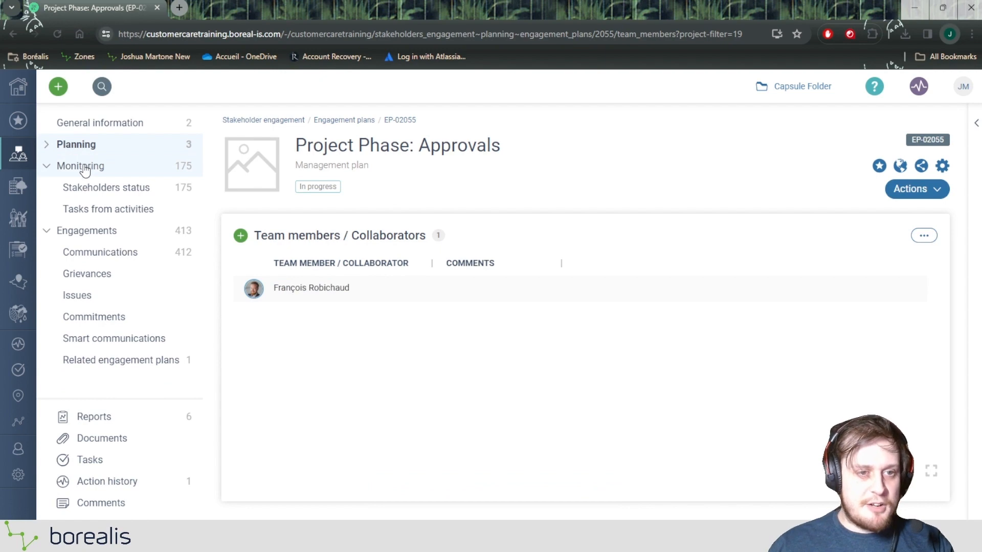
left_click(117, 198)
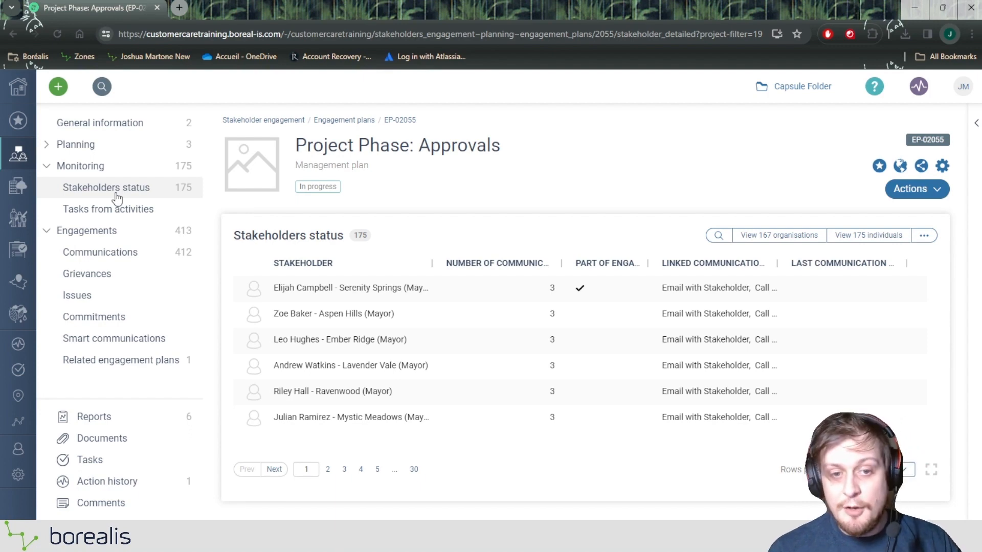
left_click(102, 148)
left_click(105, 147)
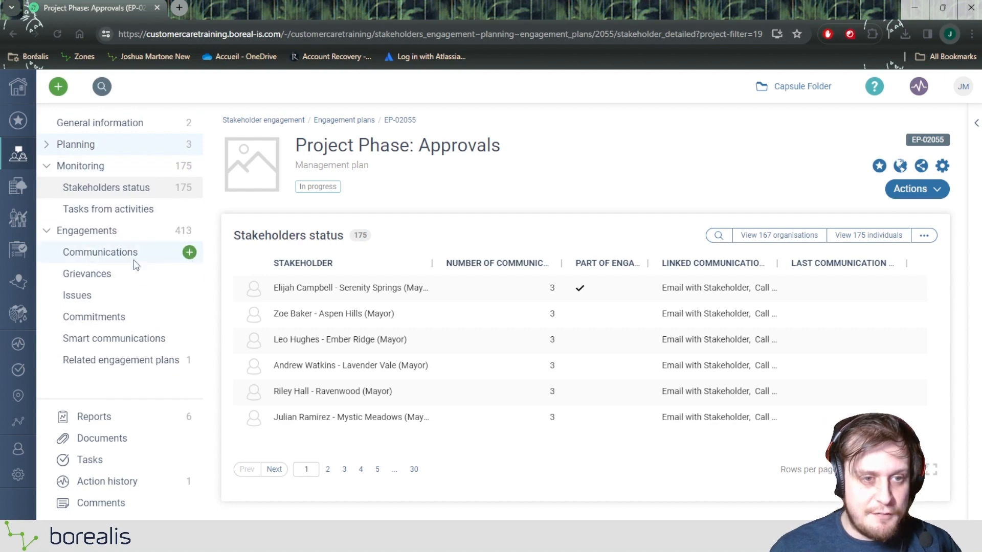
left_click(91, 252)
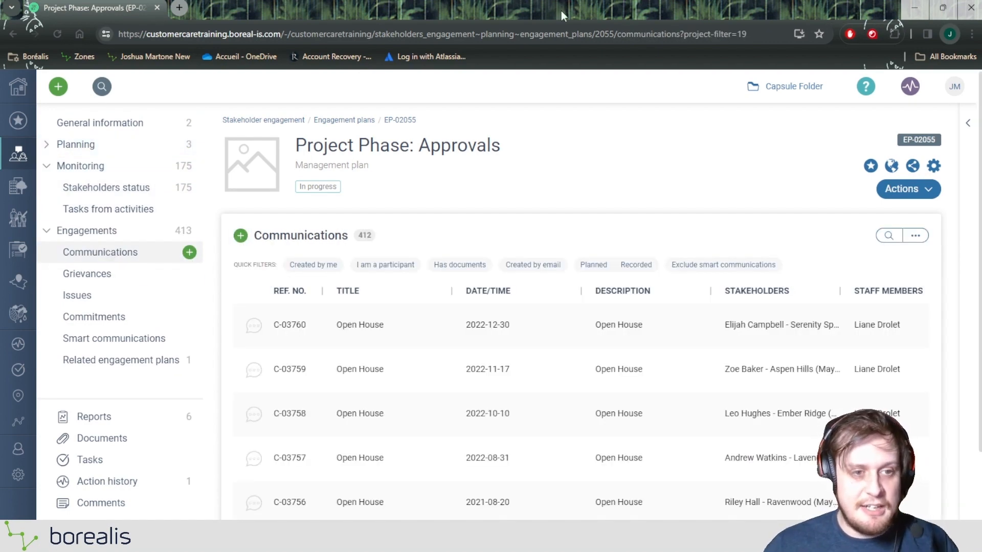
Add the mayor of Lavender Vale to the engagement plan from the stakeholders status list, and check the plan's stakeholders
left_click(136, 190)
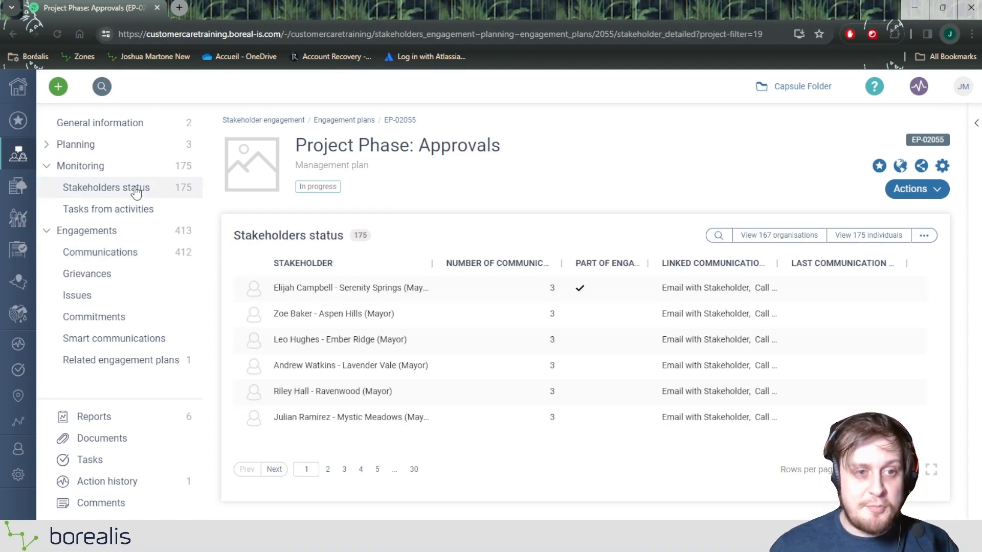
mouse_move(420, 321)
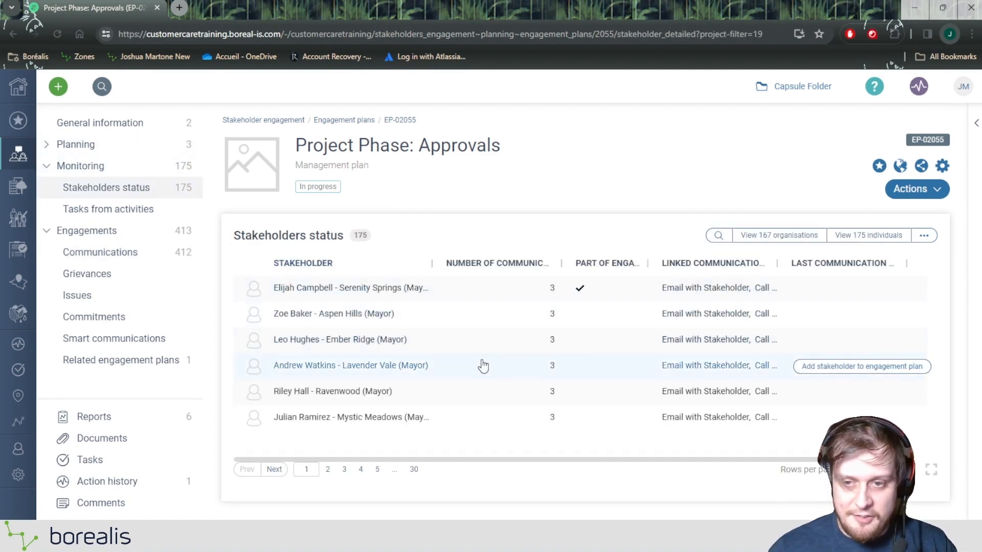
left_click(831, 368)
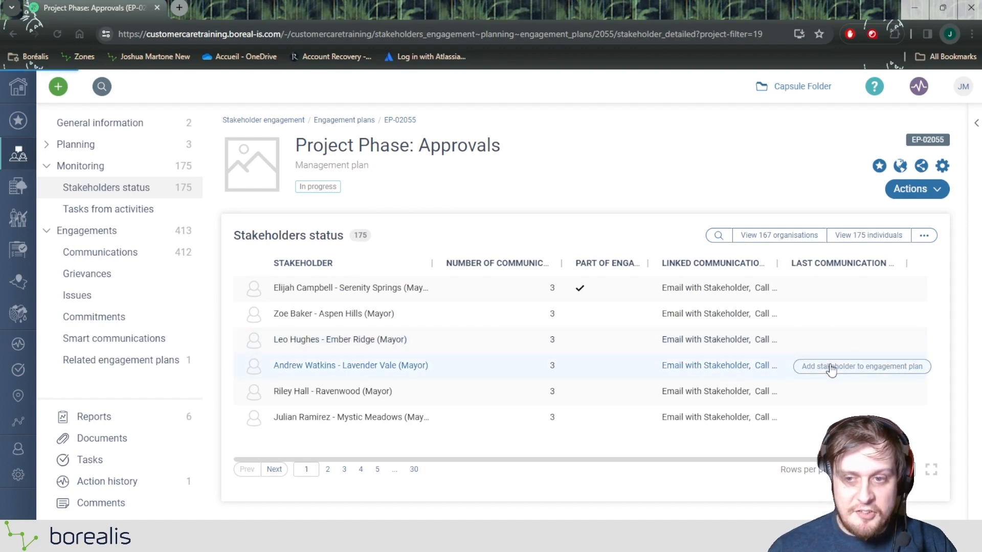
left_click(102, 145)
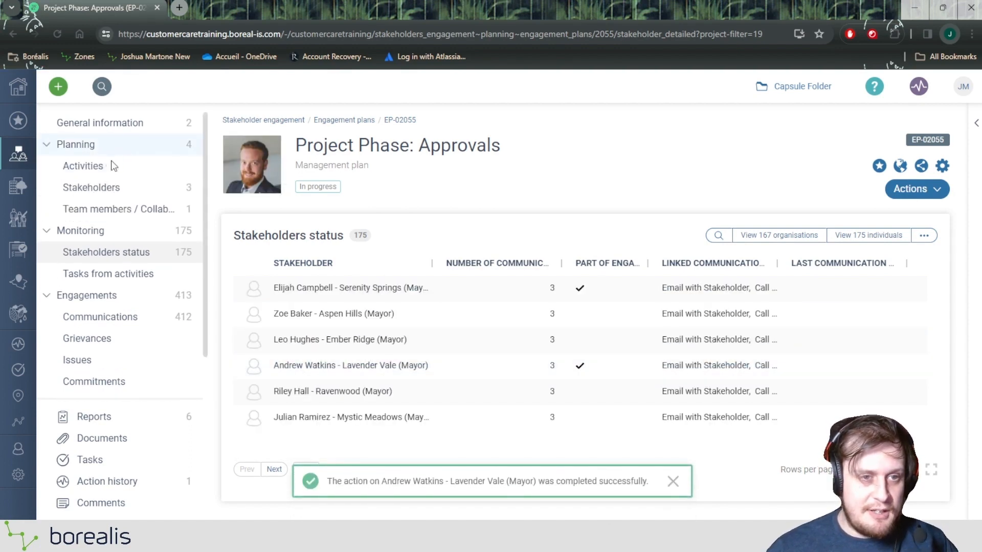
left_click(119, 189)
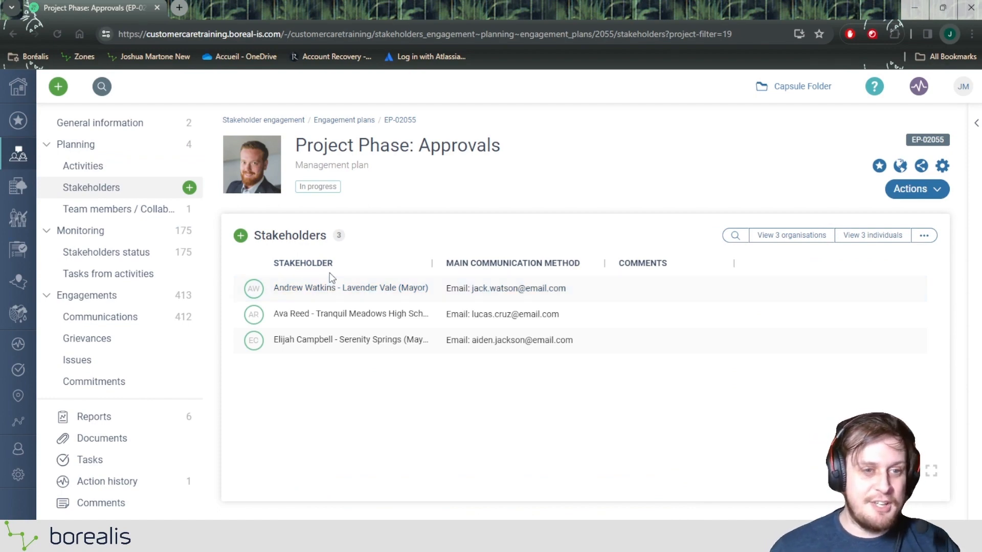
Review the stakeholders status list again, collapse the Monitoring group and display the plan's communications
left_click(132, 254)
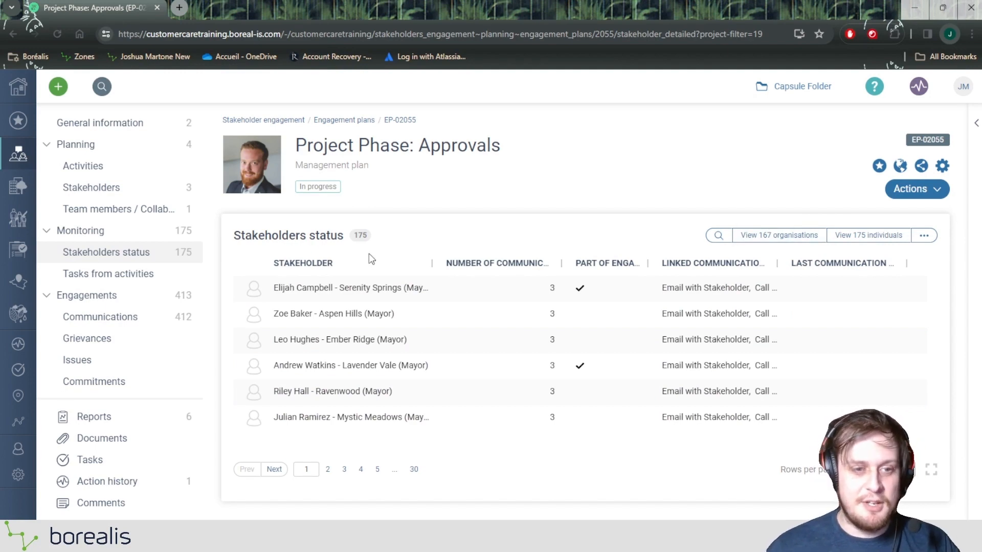
left_click(87, 232)
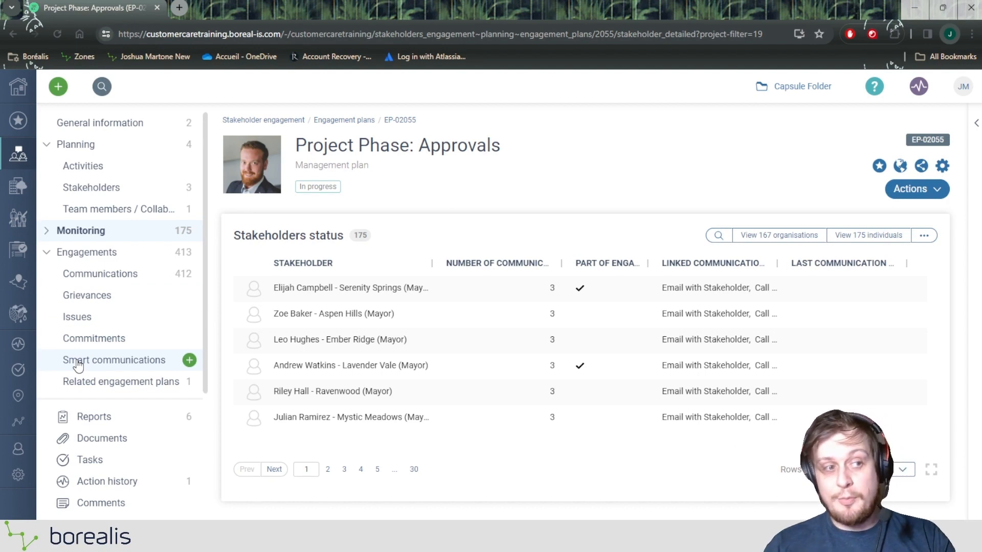
left_click(117, 279)
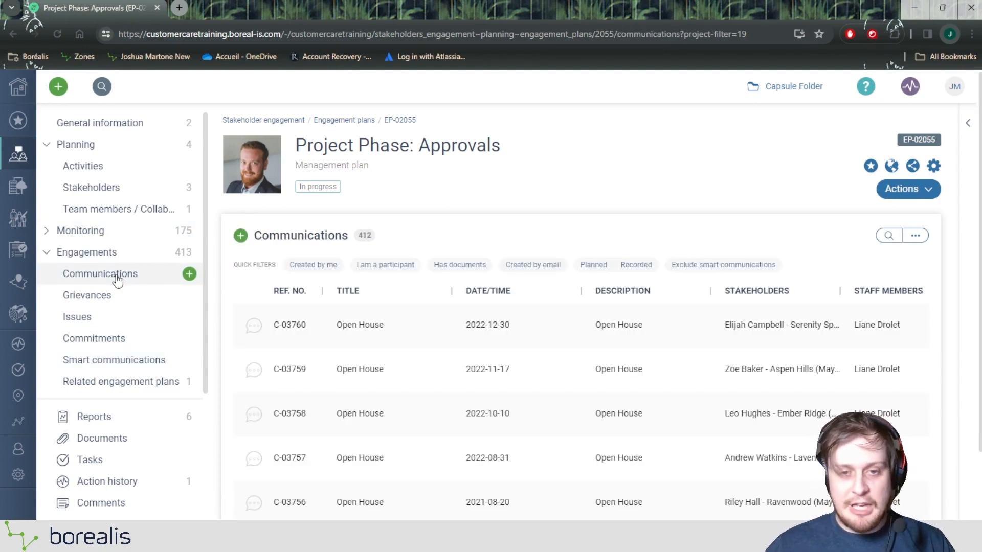
Filter the plan's communications to those with "Email" in the description and check the list's display and export options
left_click(625, 292)
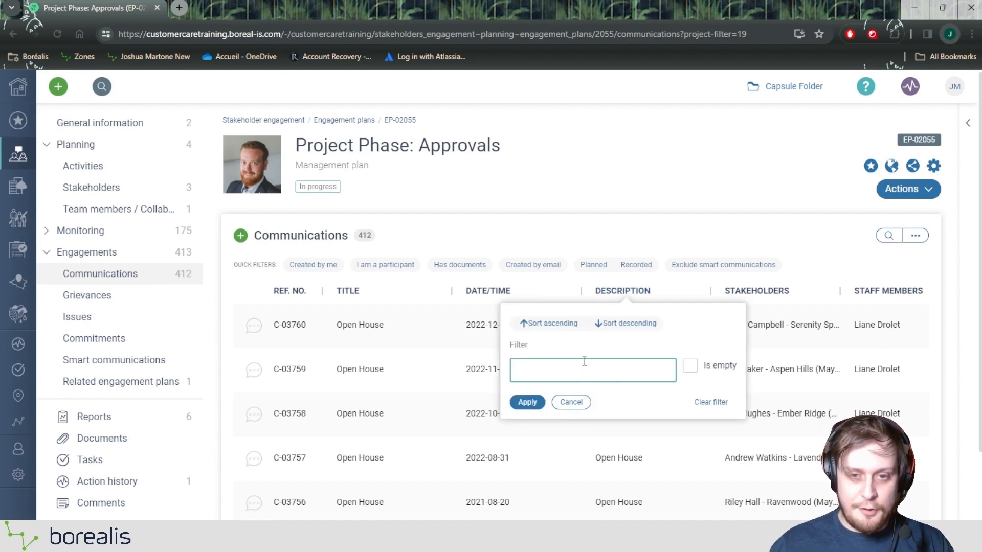
type("Email")
key("Return")
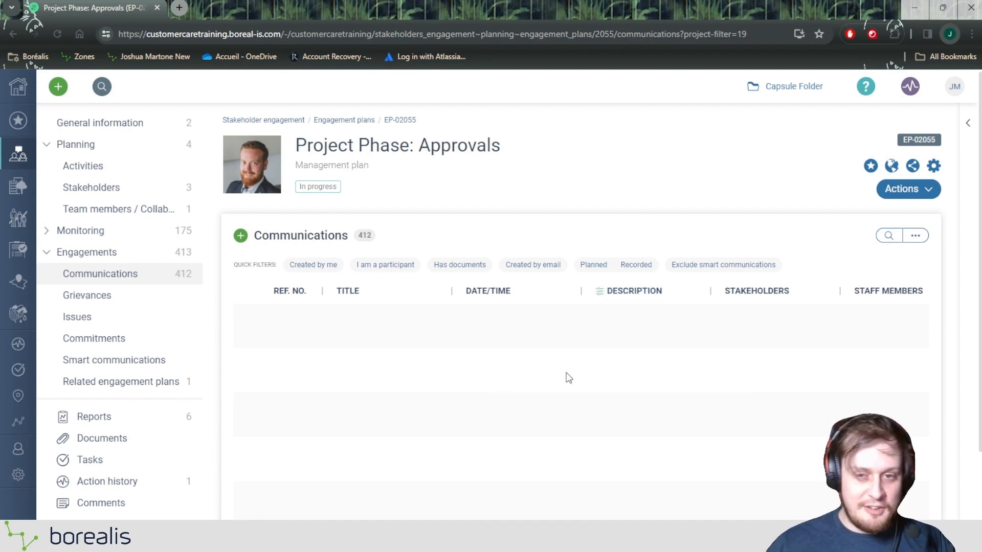
left_click(915, 236)
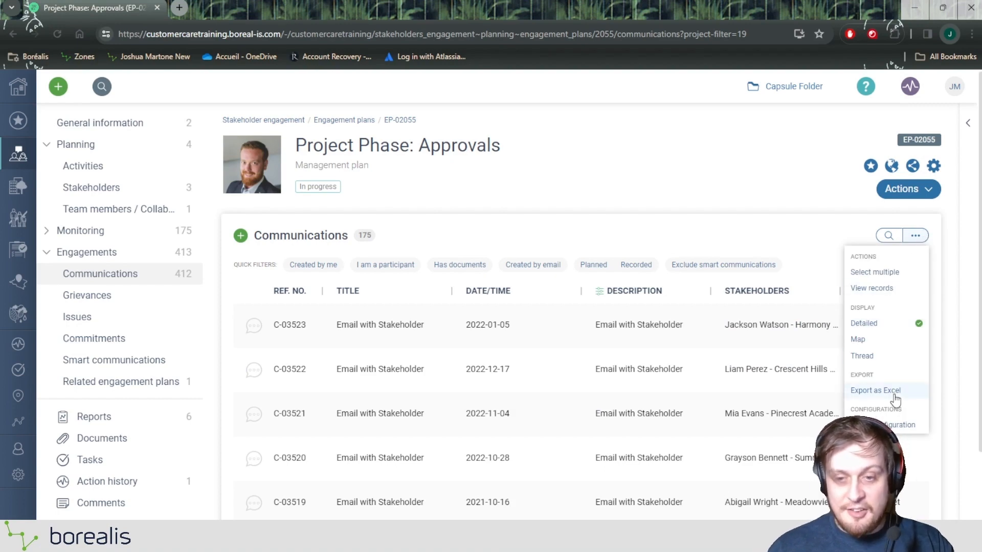
left_click(130, 274)
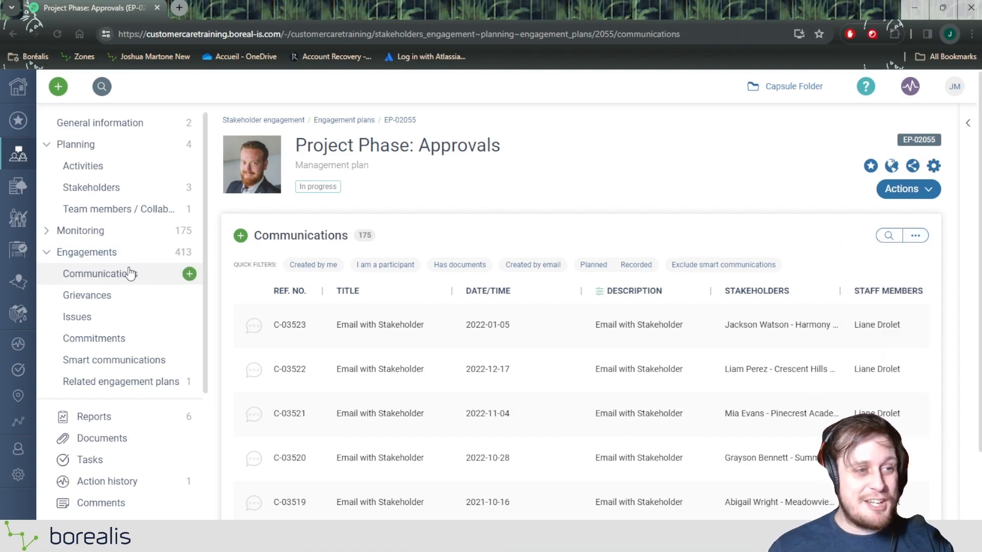
left_click(188, 276)
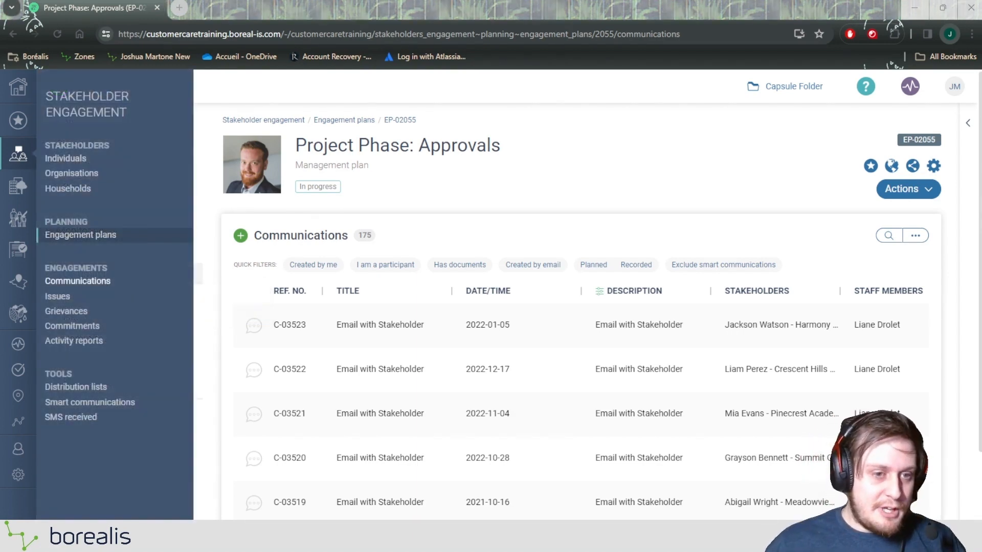
Start a new communication from the main communications list, link it to the "Project Phase: Approvals" engagement plan, and discard it without saving
left_click(92, 281)
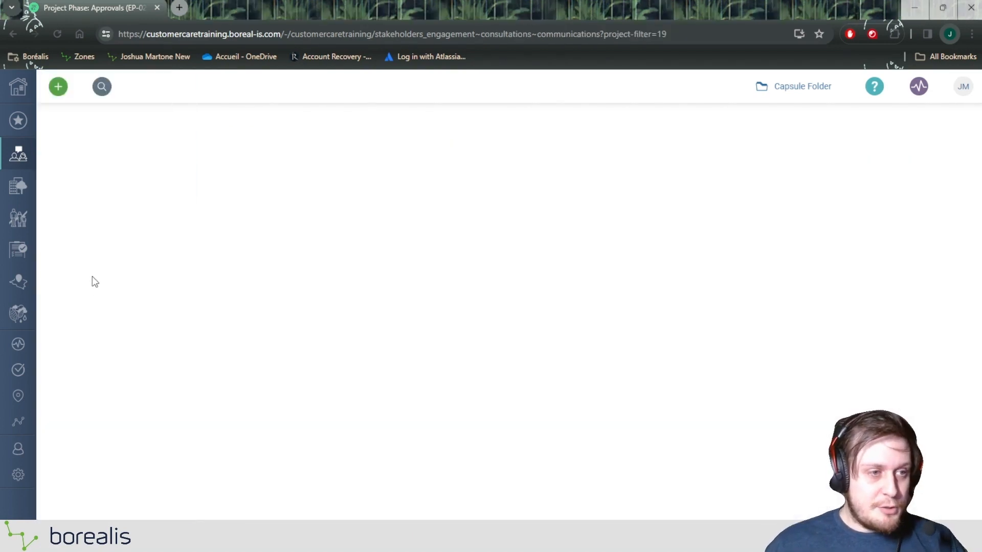
left_click(100, 198)
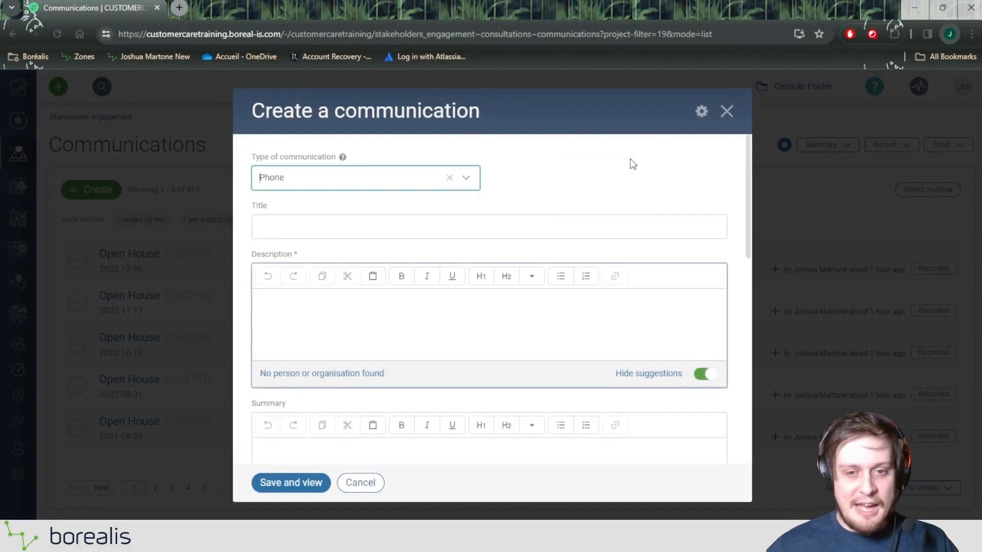
scroll(616, 217, "down", 8)
triple_click(518, 296)
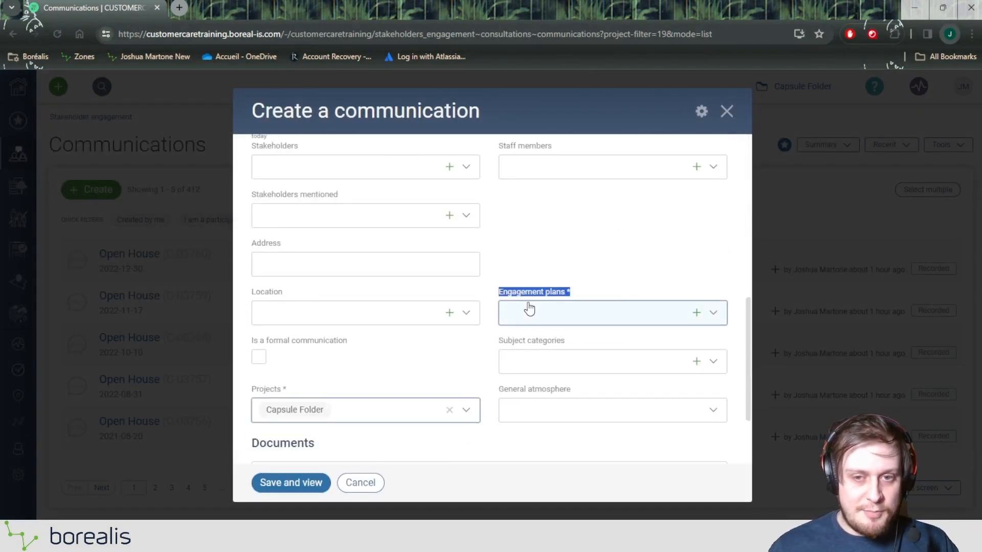
left_click(567, 314)
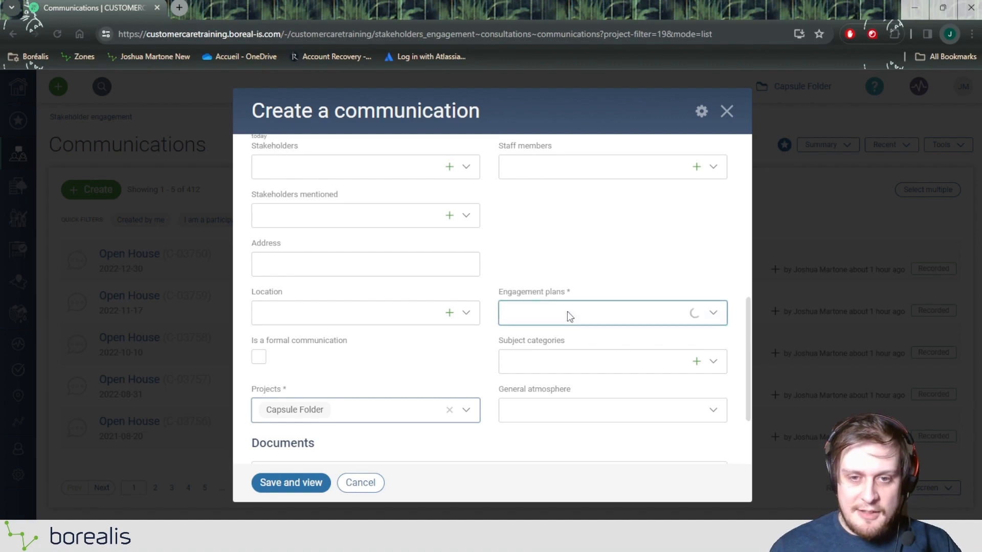
left_click(569, 347)
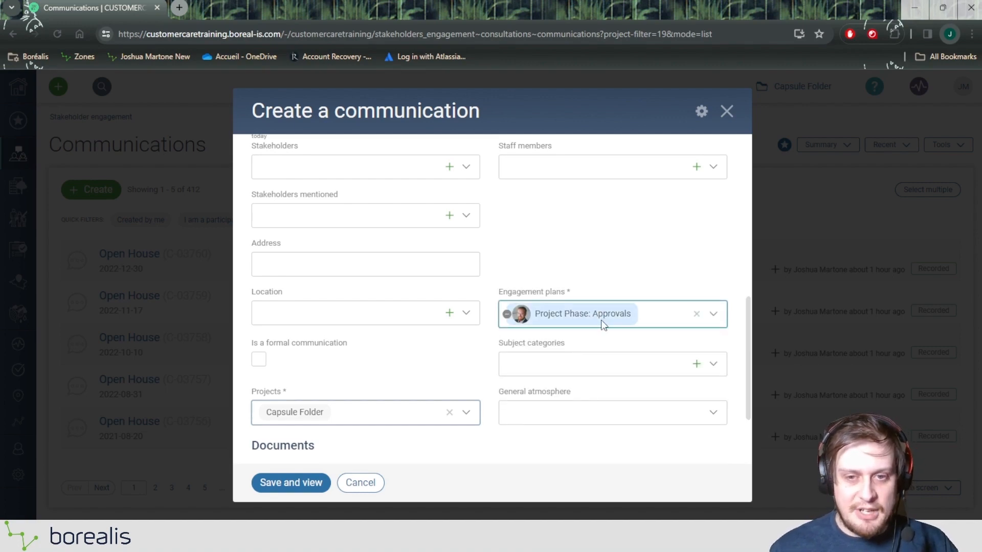
left_click(372, 485)
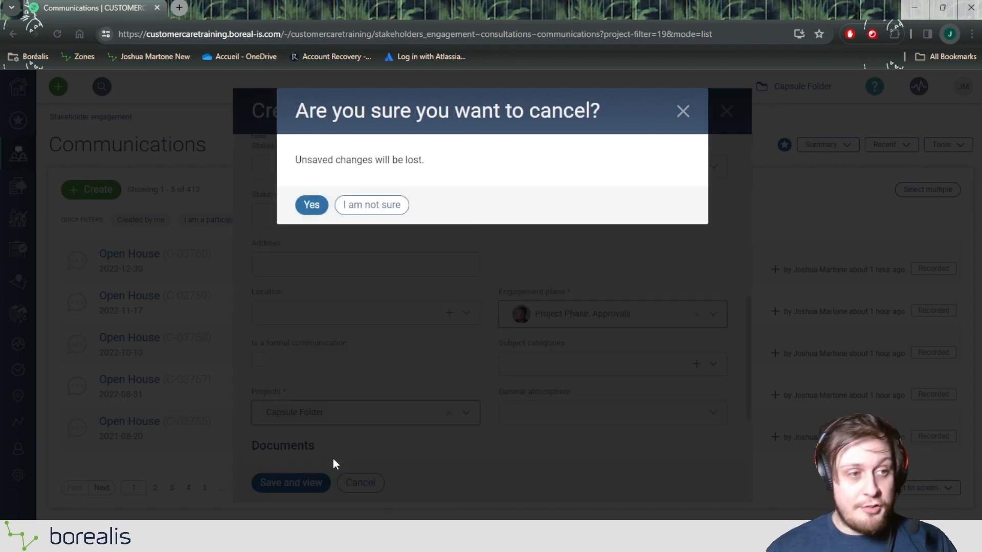
left_click(311, 206)
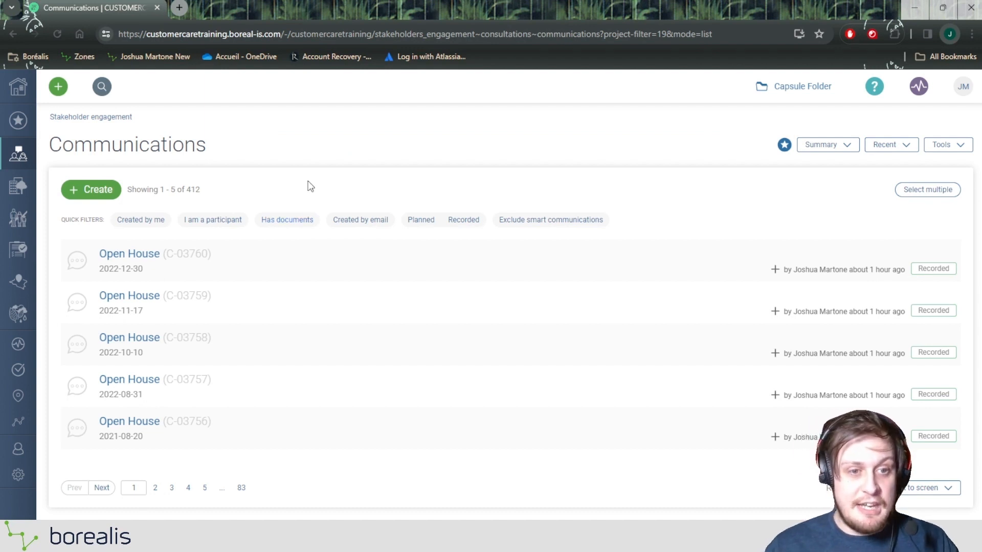
Go to the list of engagement plans under Stakeholder Engagement
left_click(19, 158)
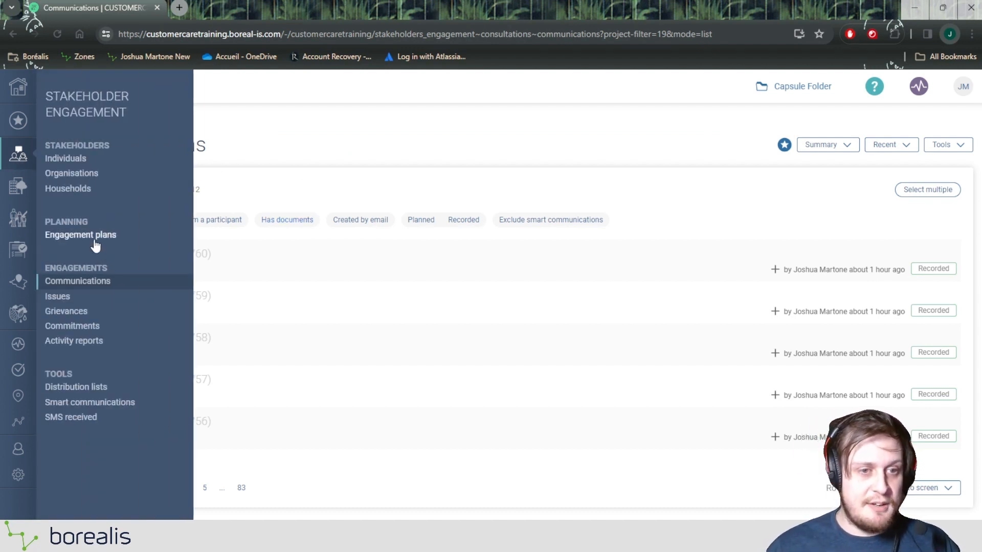
left_click(100, 237)
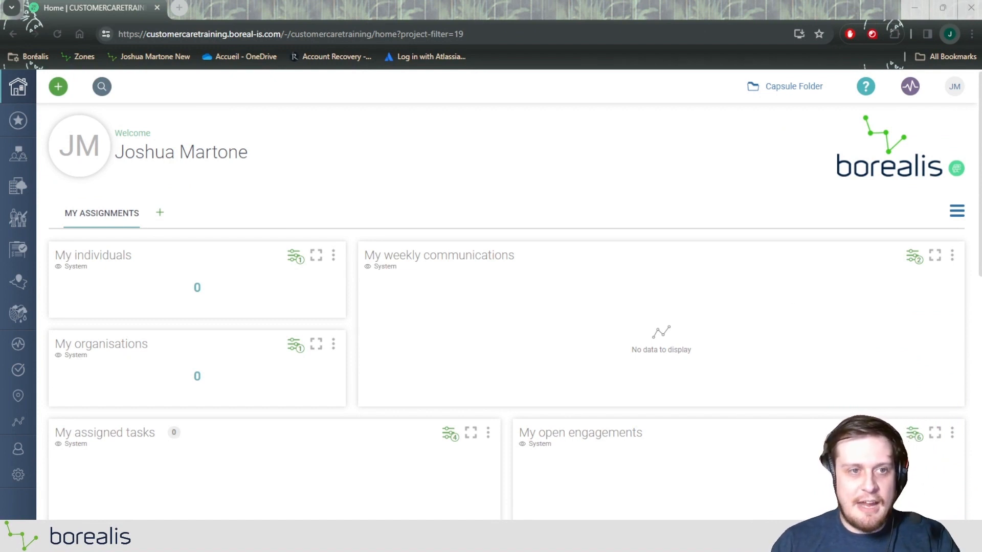
left_click(21, 156)
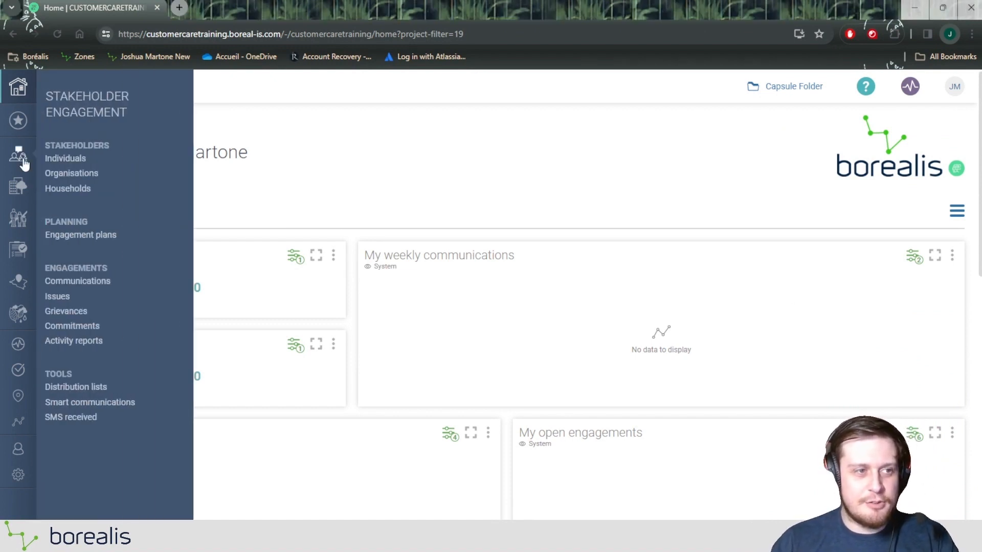
left_click(80, 236)
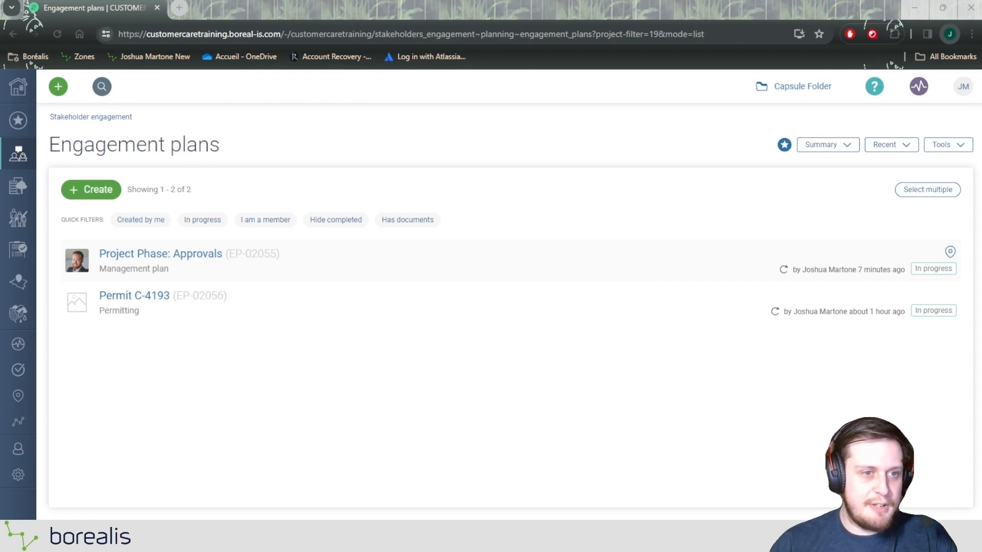
Start a new engagement plan titled "Project Phase: Pre Project Start" and check the available subject categories without choosing one
left_click(93, 190)
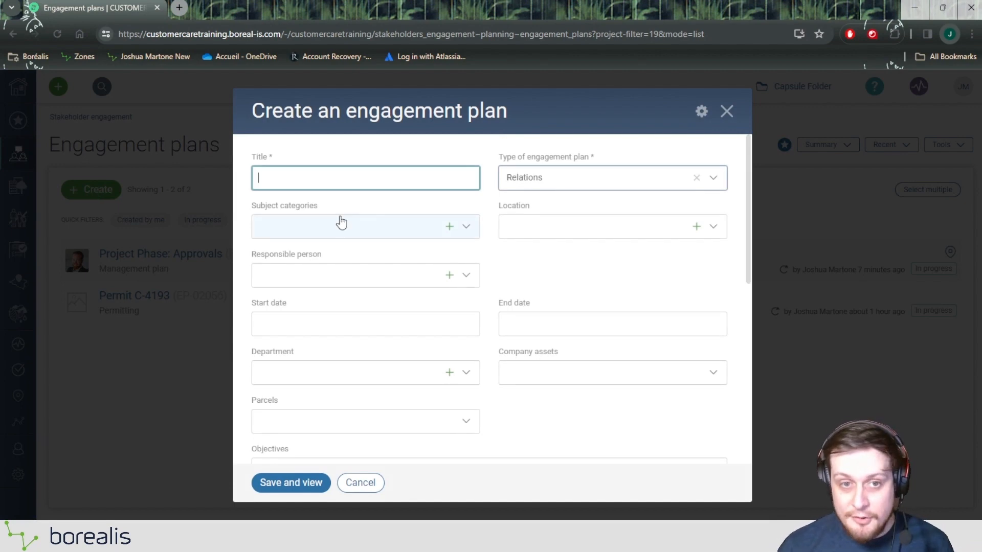
type("Pr")
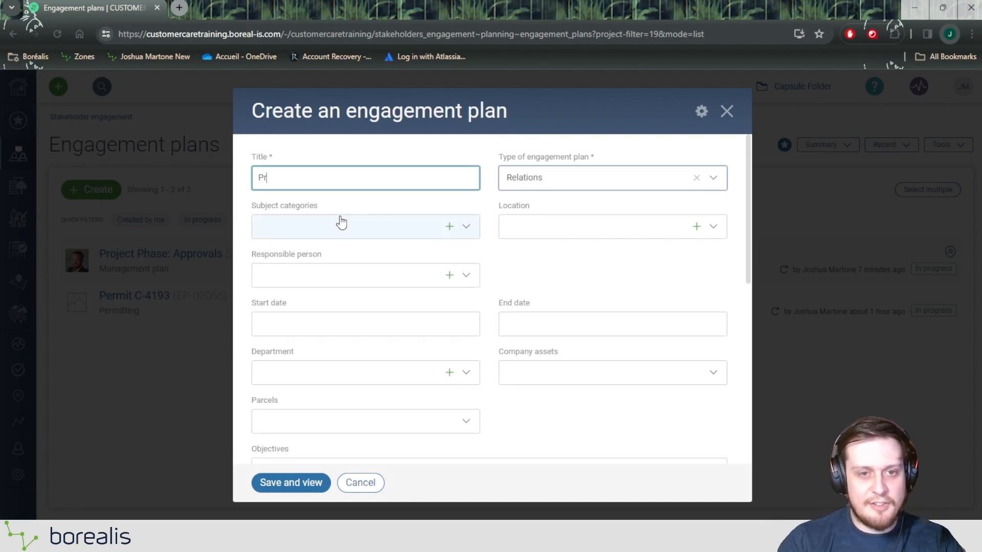
type("oject Phase: ")
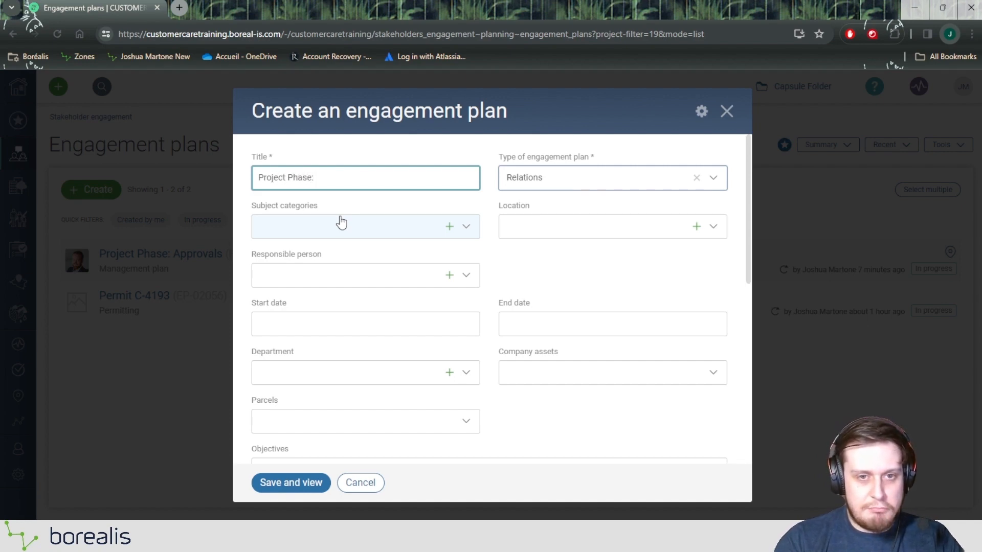
type("Pre P")
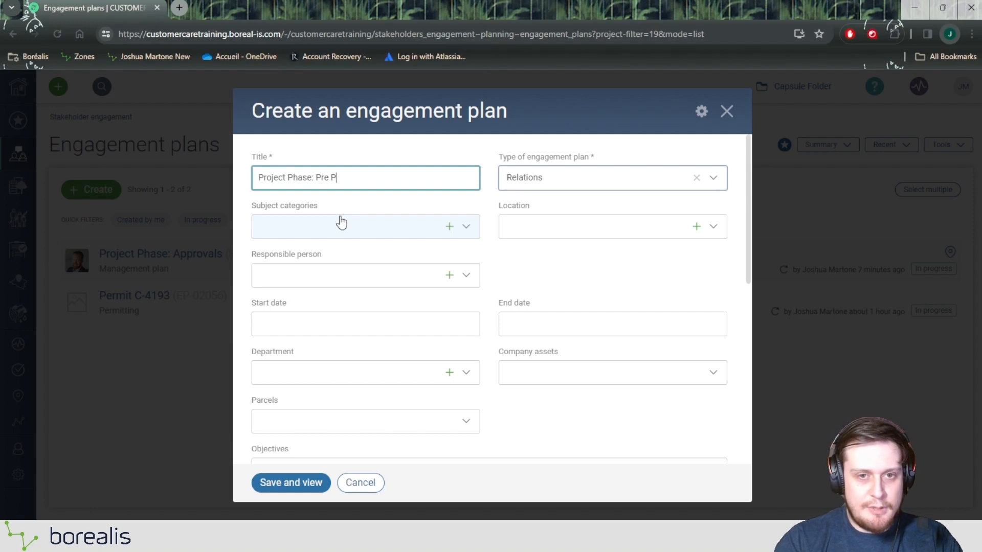
type("roject Start")
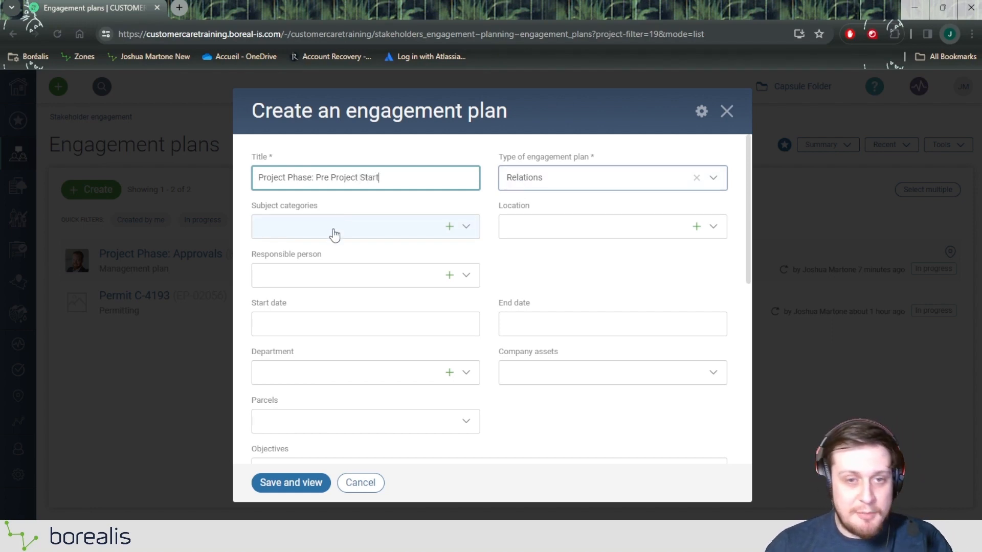
left_click(333, 231)
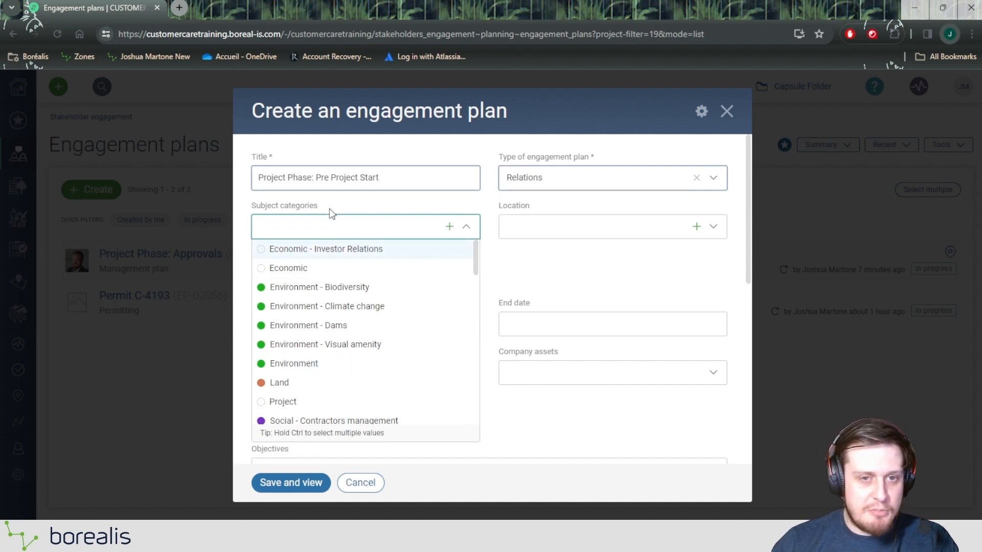
left_click(325, 212)
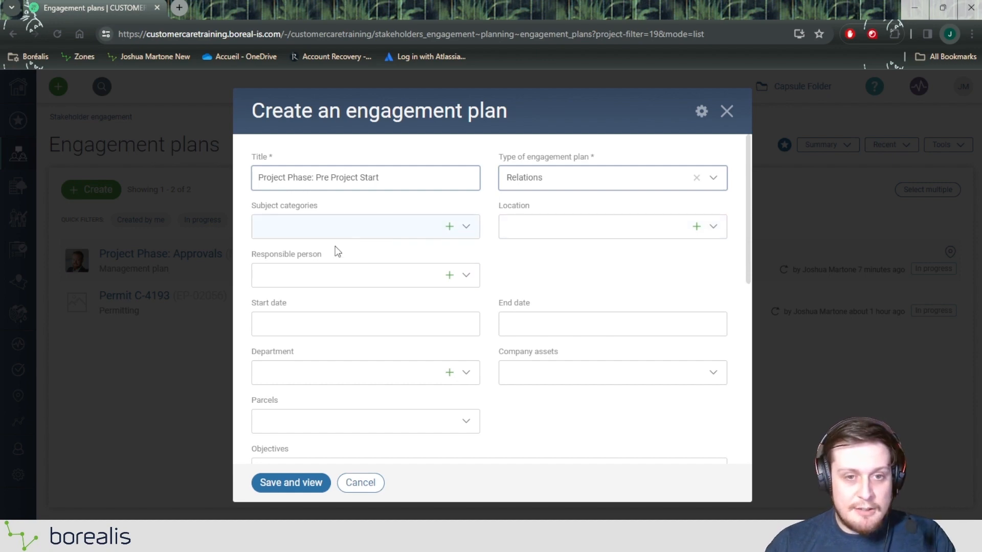
Assign a staff member as the new engagement plan's responsible person
left_click_drag(246, 260, 323, 258)
left_click(346, 267)
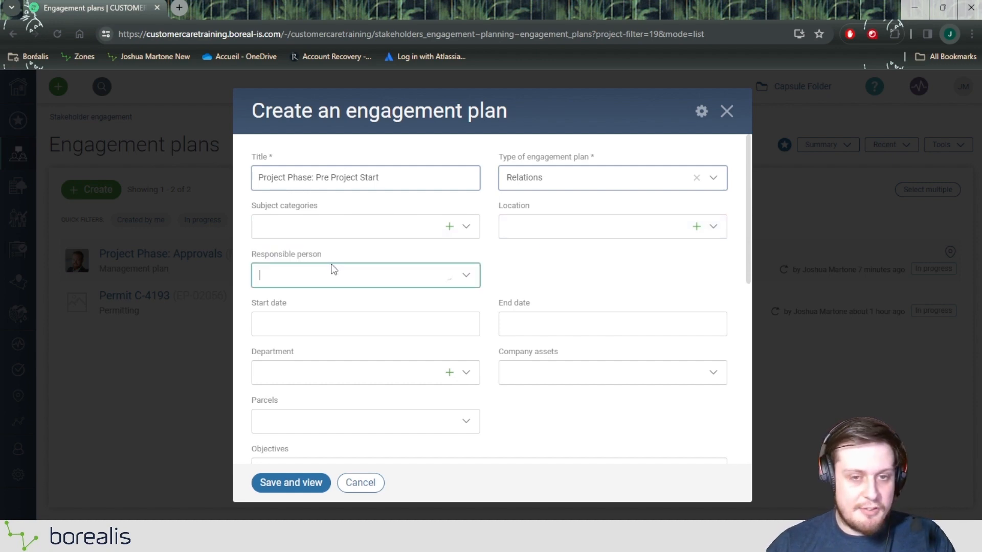
left_click(336, 357)
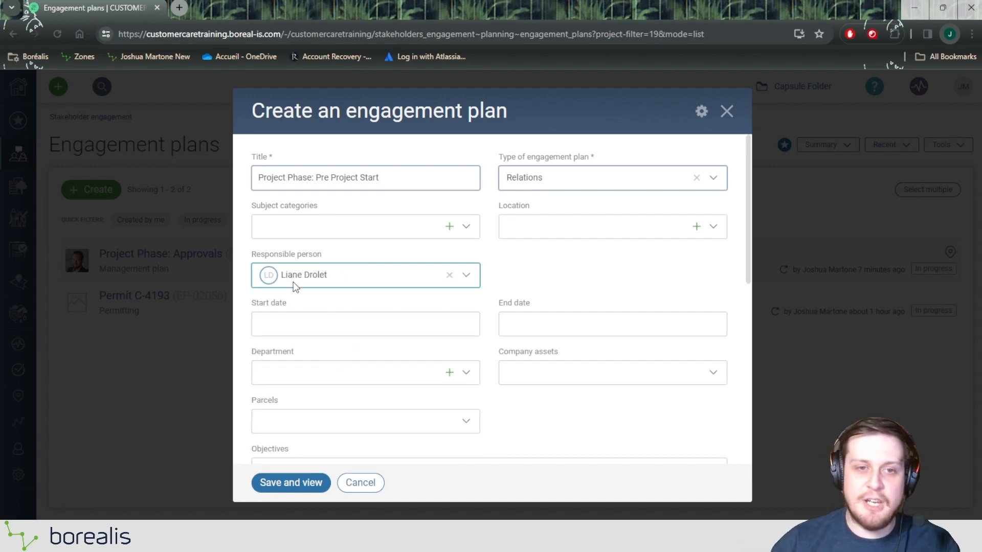
left_click(336, 178)
Set the engagement plan's start date to 2023-12-31 and its end date to 2024-03-31
scroll(374, 231, "down", 1)
scroll(377, 236, "down", 1)
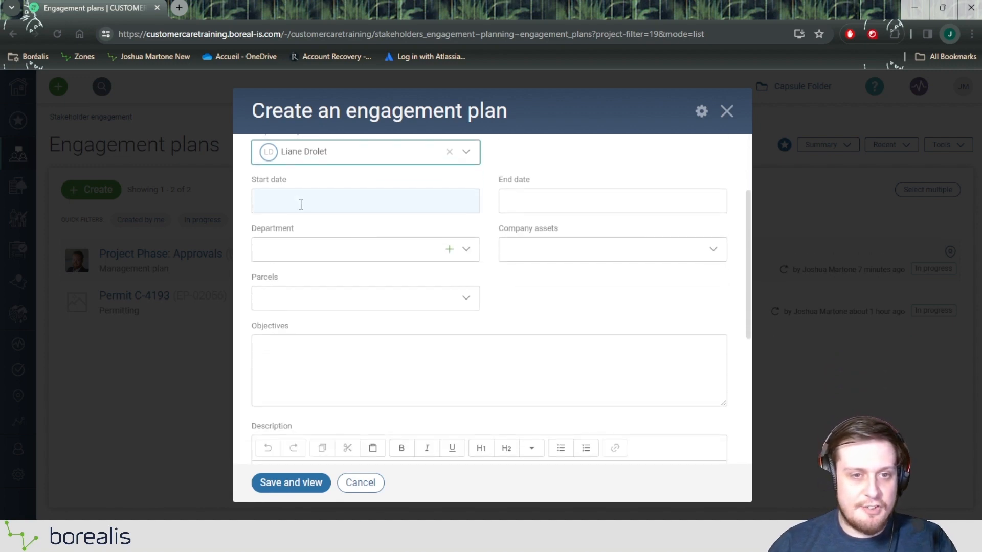
left_click(280, 208)
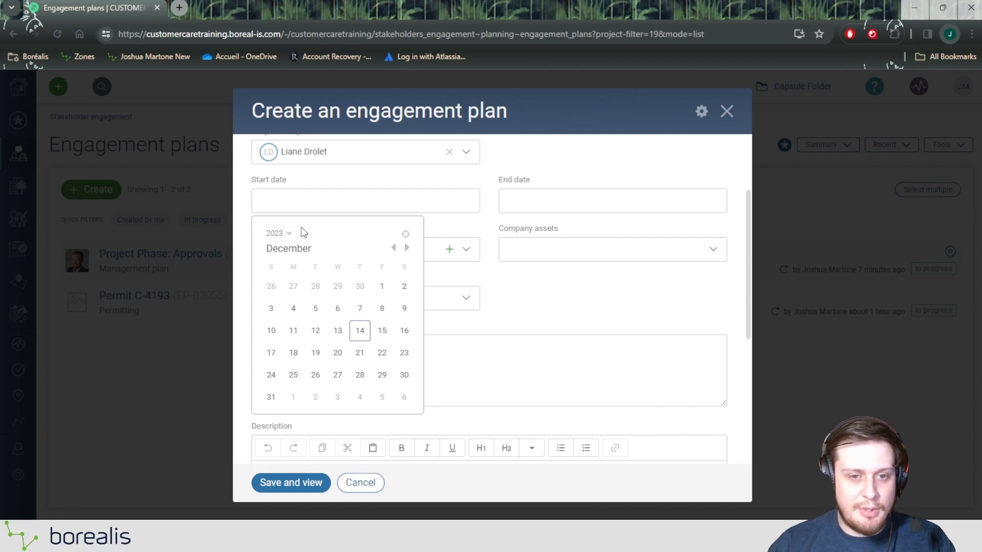
left_click(271, 397)
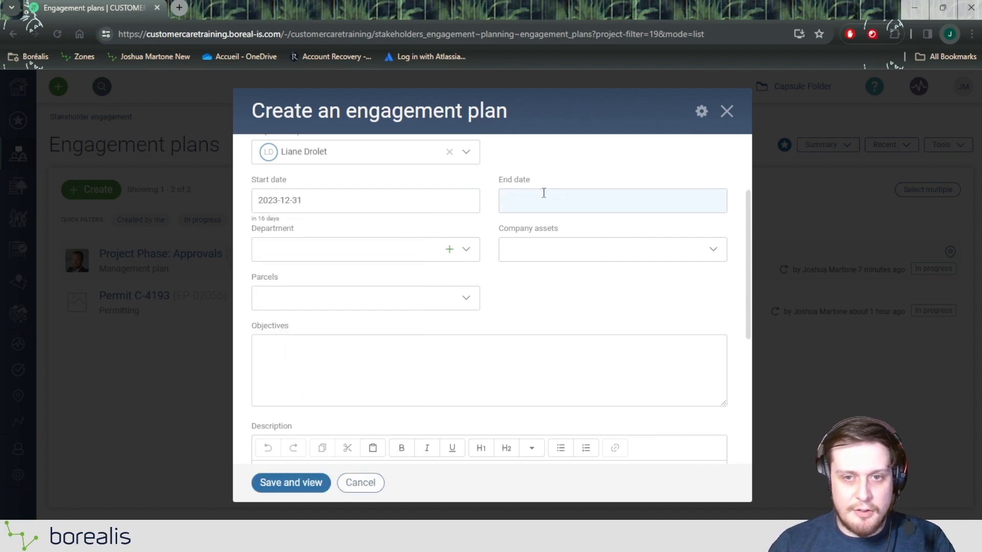
left_click(550, 193)
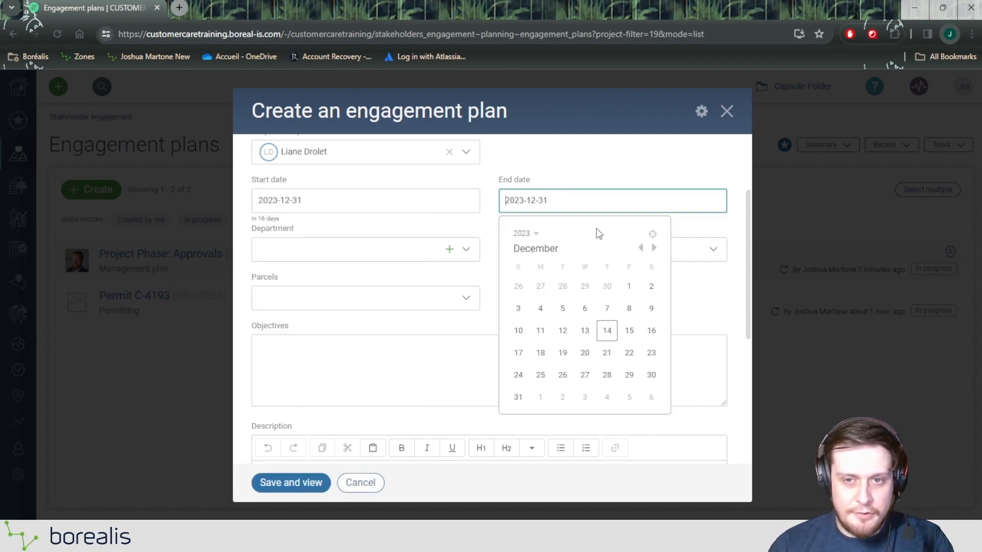
left_click(654, 248)
left_click(653, 248)
left_click(654, 247)
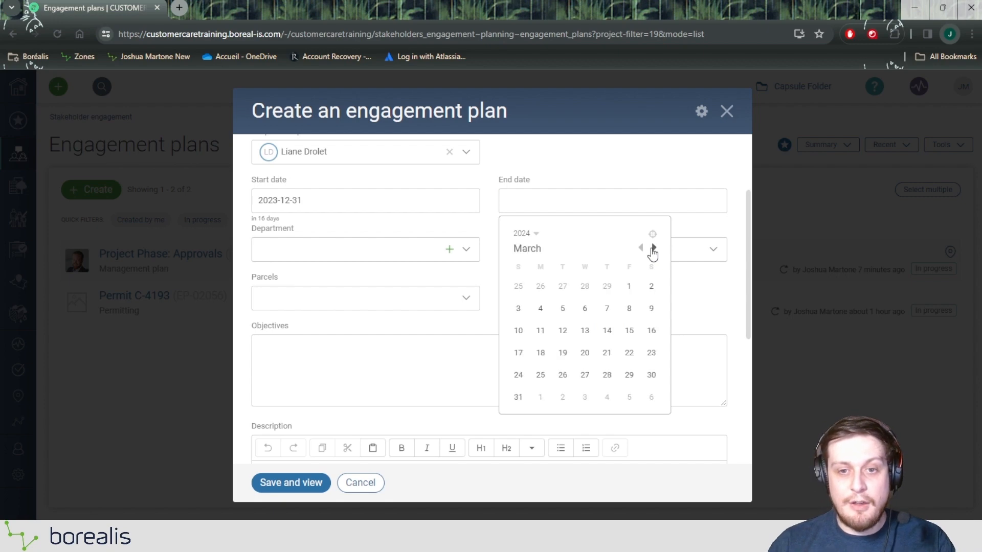
left_click(518, 397)
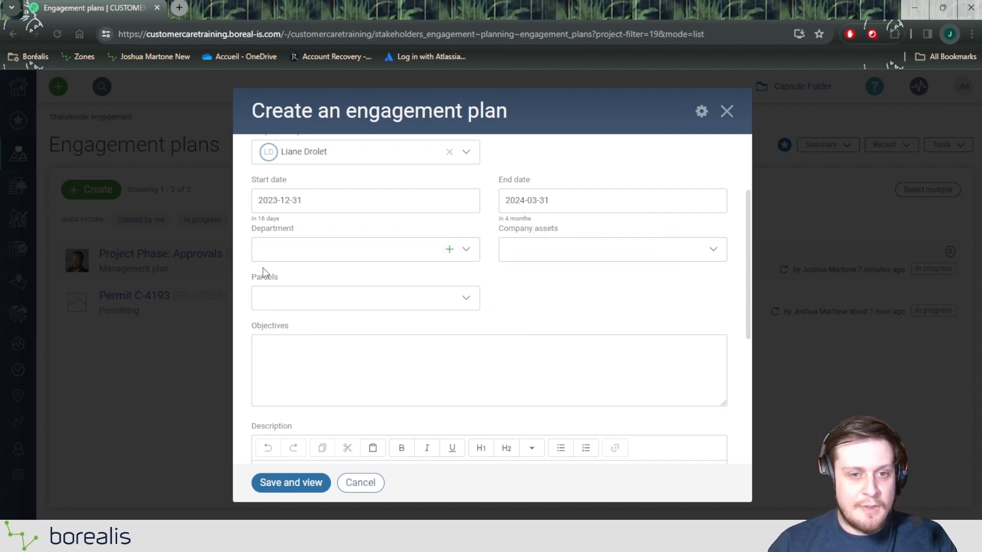
Look through the form's remaining fields: Objectives, Description, Projects, Initiatives and Documents
scroll(263, 273, "down", 3)
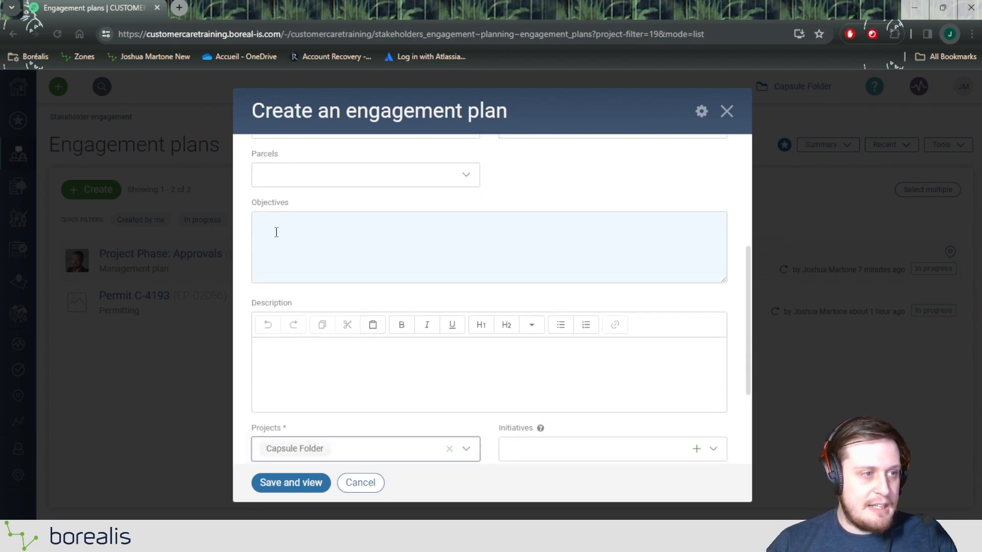
scroll(509, 232, "down", 1)
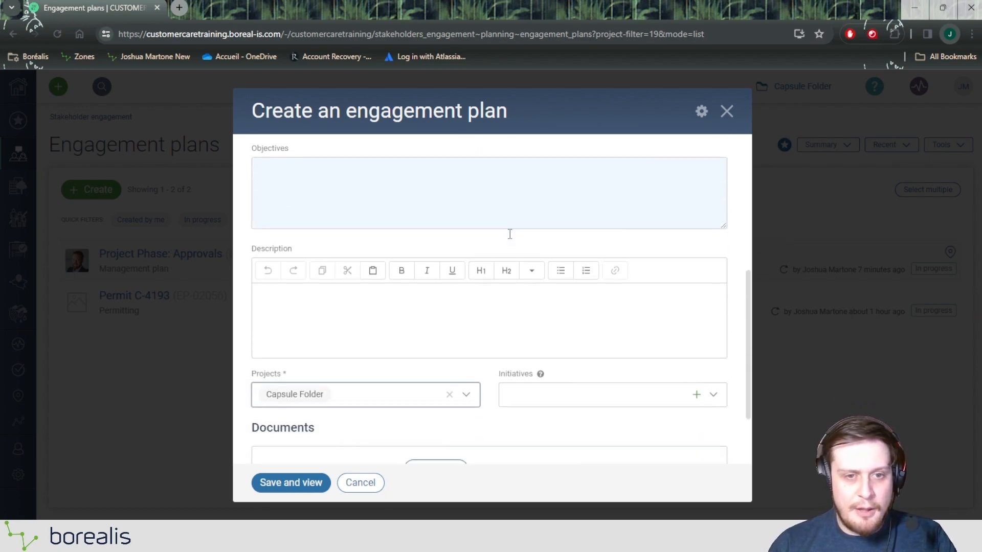
left_click_drag(241, 244, 300, 245)
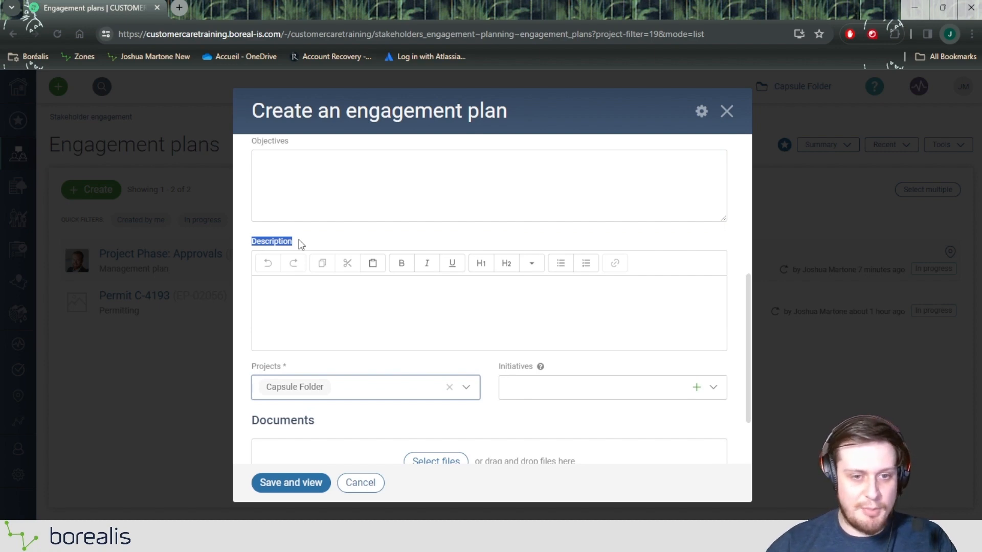
scroll(328, 278, "down", 2)
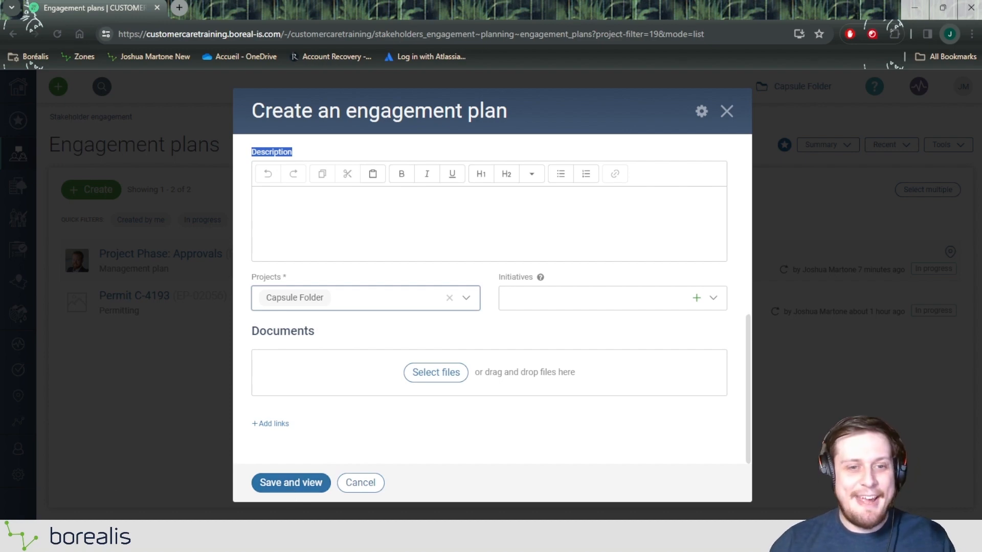
Save the new engagement plan and add the Maple Grove mayor and a Golden Fields Broadcasting member as its stakeholders
left_click(298, 485)
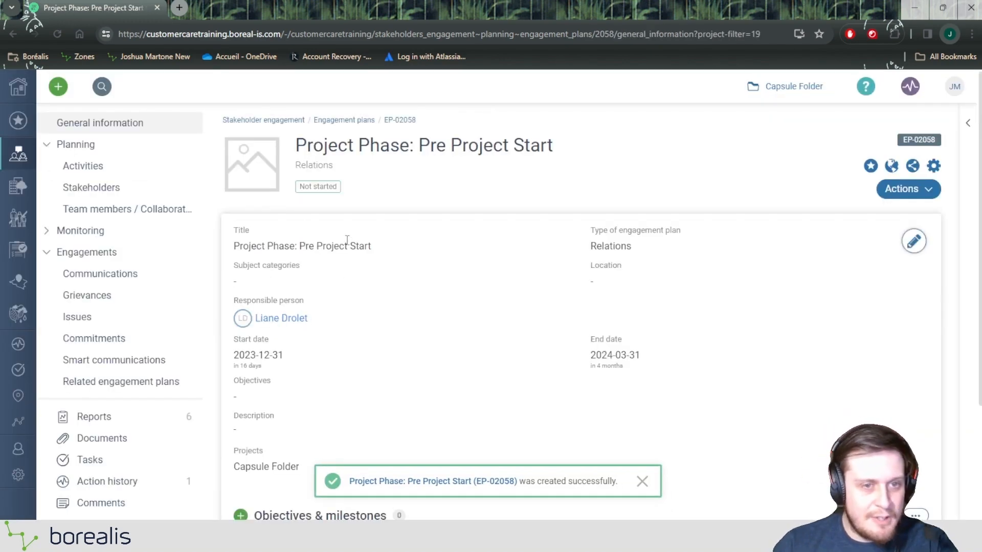
left_click(92, 189)
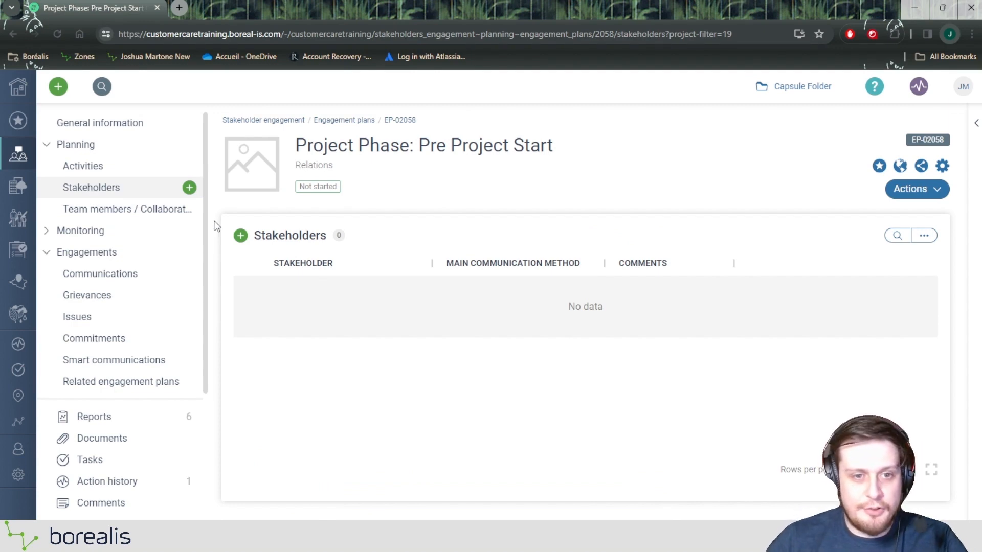
left_click(240, 236)
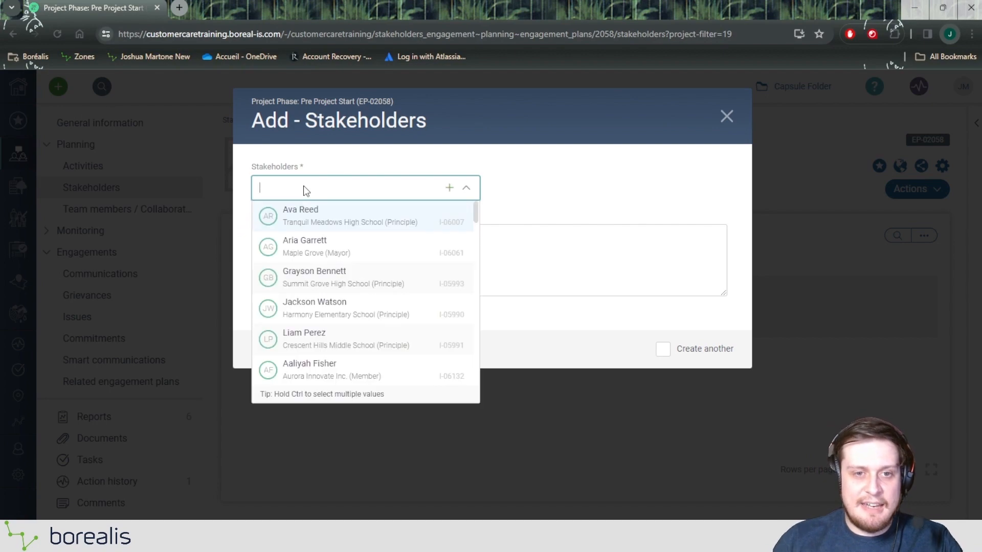
left_click(316, 238)
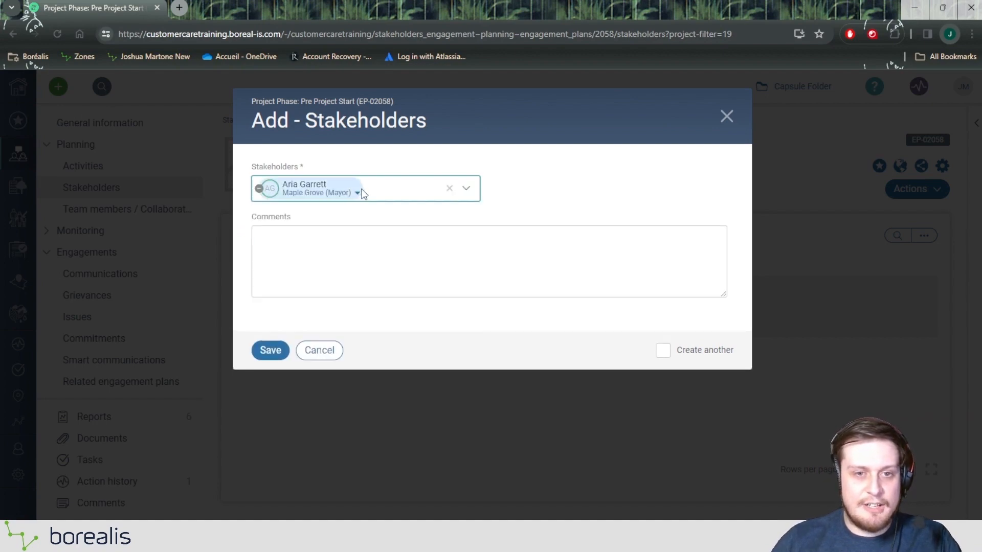
left_click(377, 194)
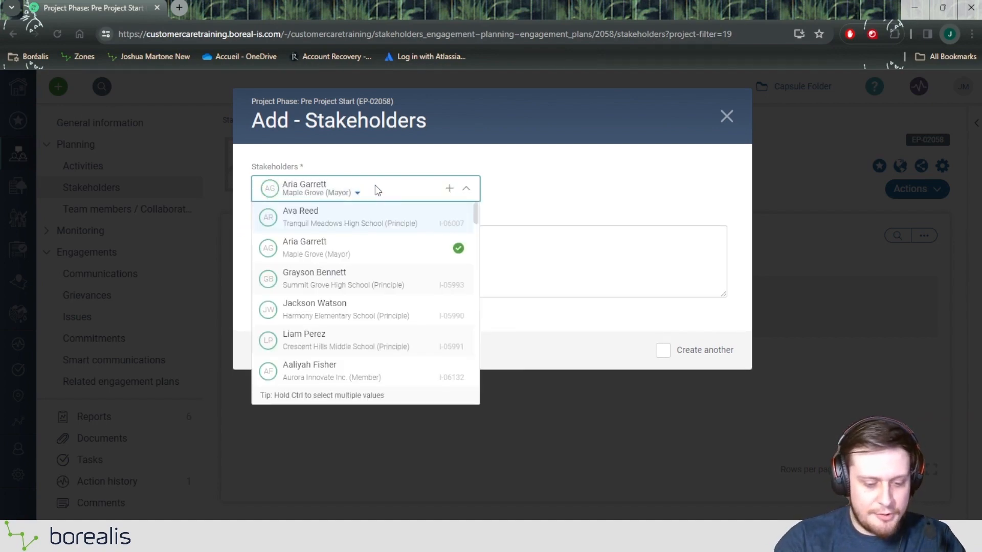
type("Hill")
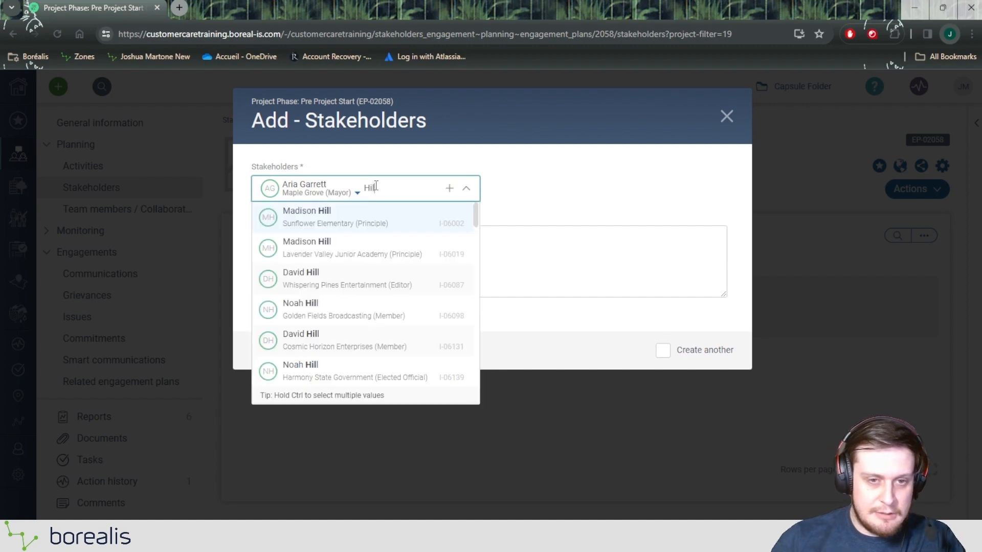
left_click(317, 309)
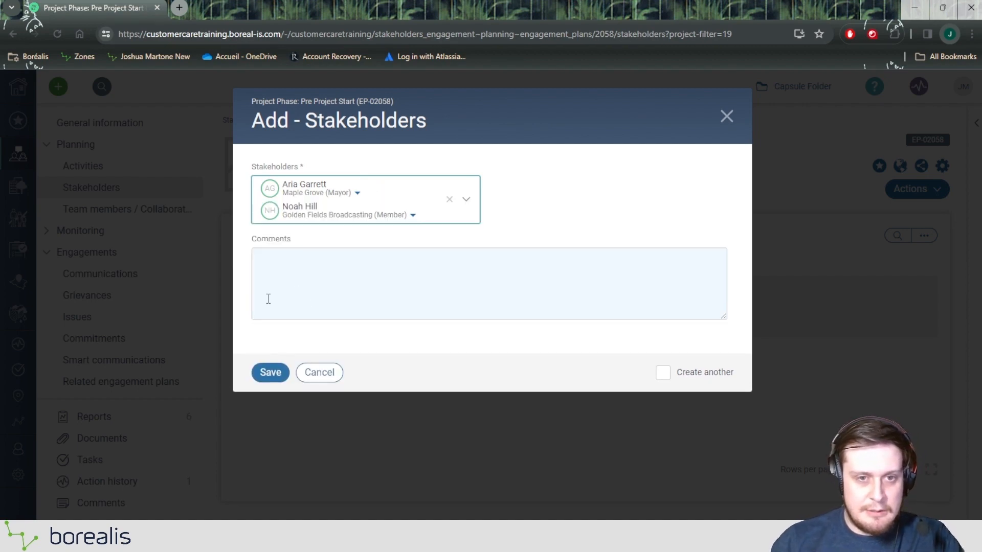
left_click(269, 370)
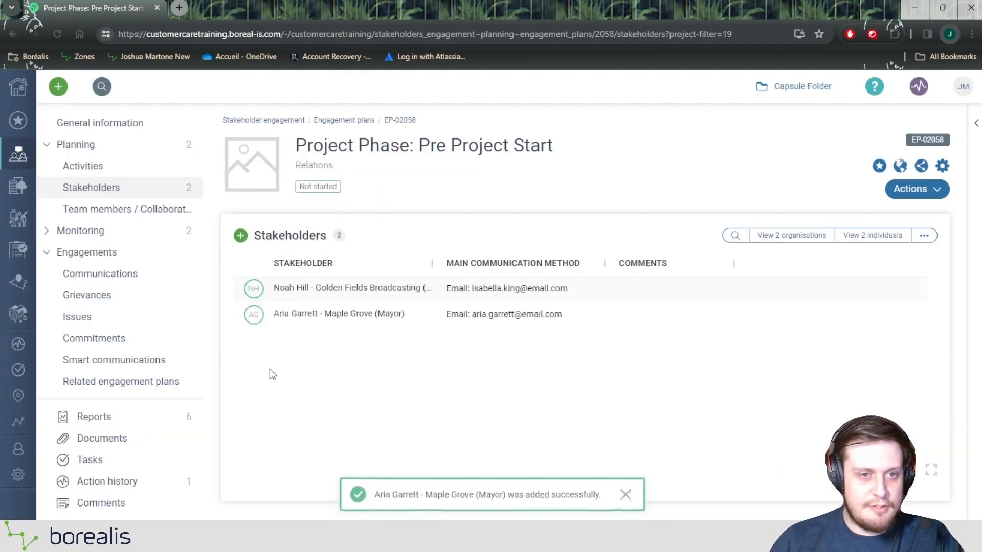
Add a staff member to the engagement plan's team members and collaborators, leaving the comments empty
left_click(140, 208)
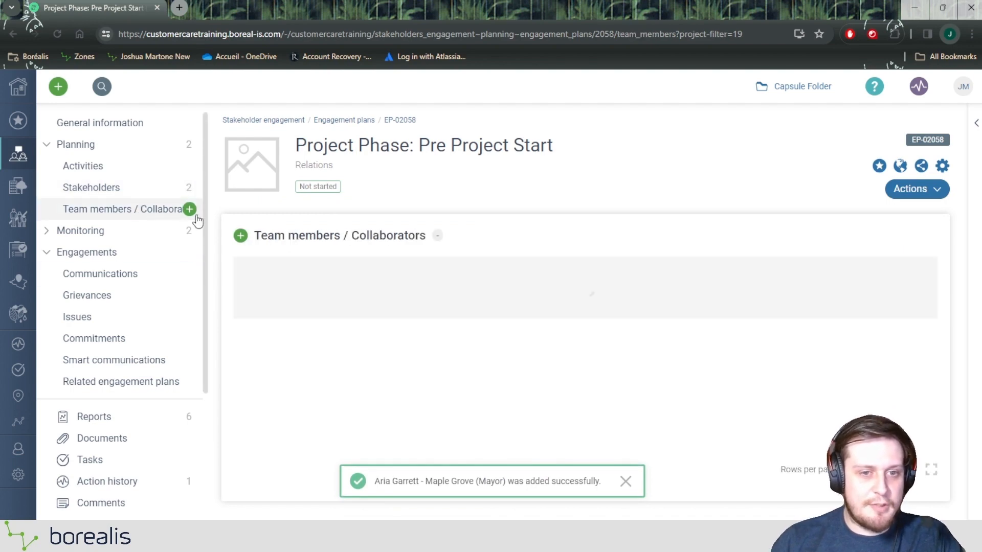
left_click(240, 235)
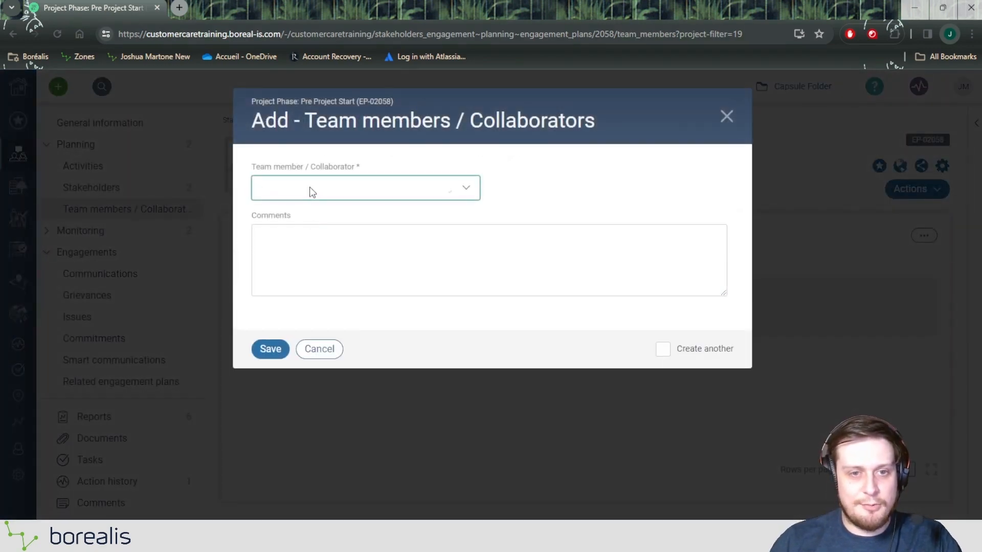
left_click(312, 192)
left_click(313, 248)
left_click(271, 355)
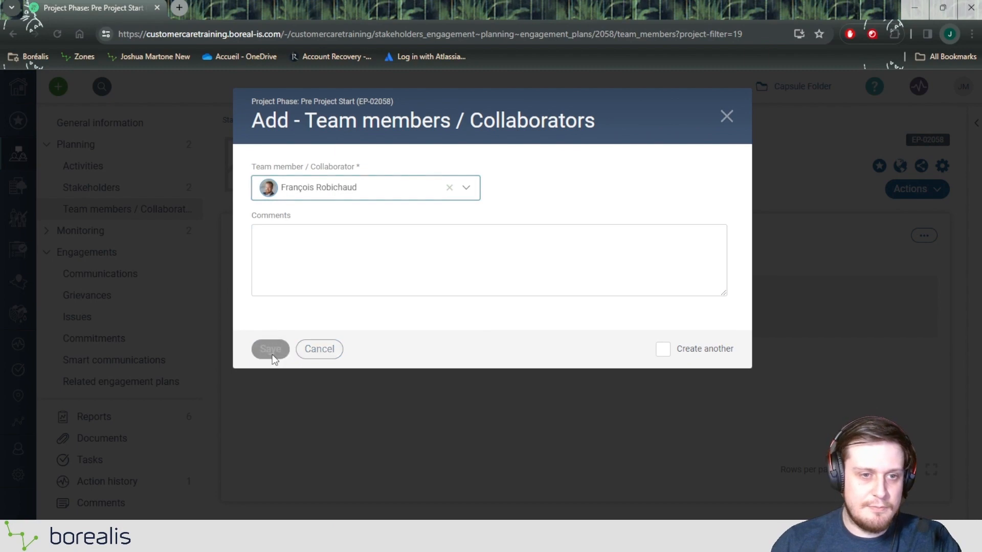
Check the plan's Communications section and its options for adding a record, then collapse the Engagements group
left_click(110, 279)
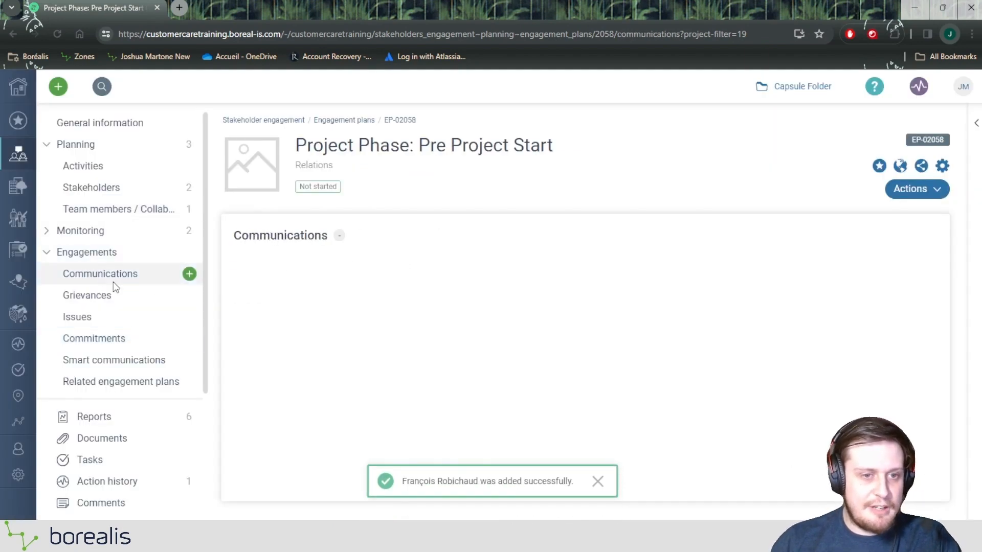
left_click(189, 273)
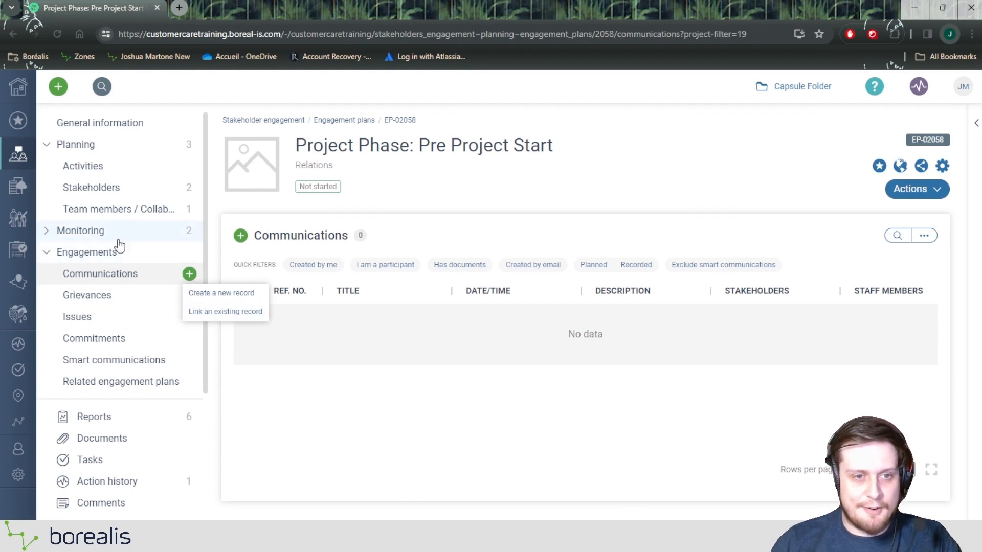
left_click(84, 253)
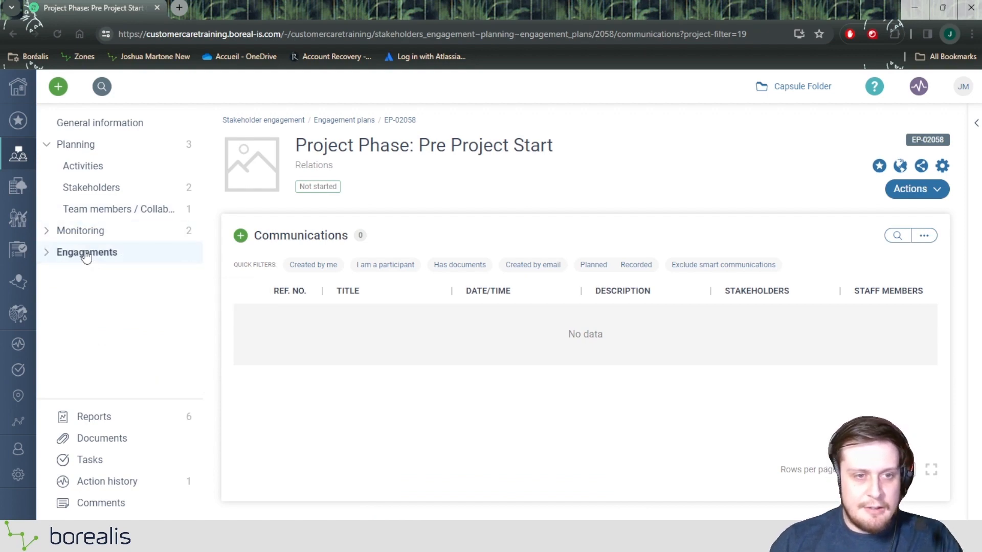
Start a new entry of type Objective titled "Go Live to the Public" in the plan's objectives and milestones
left_click(84, 125)
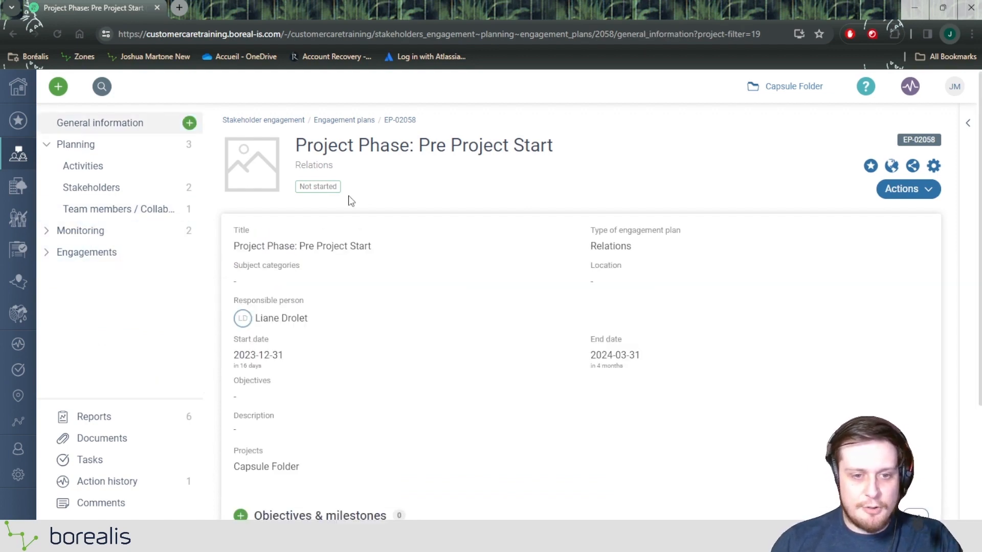
scroll(382, 237, "down", 3)
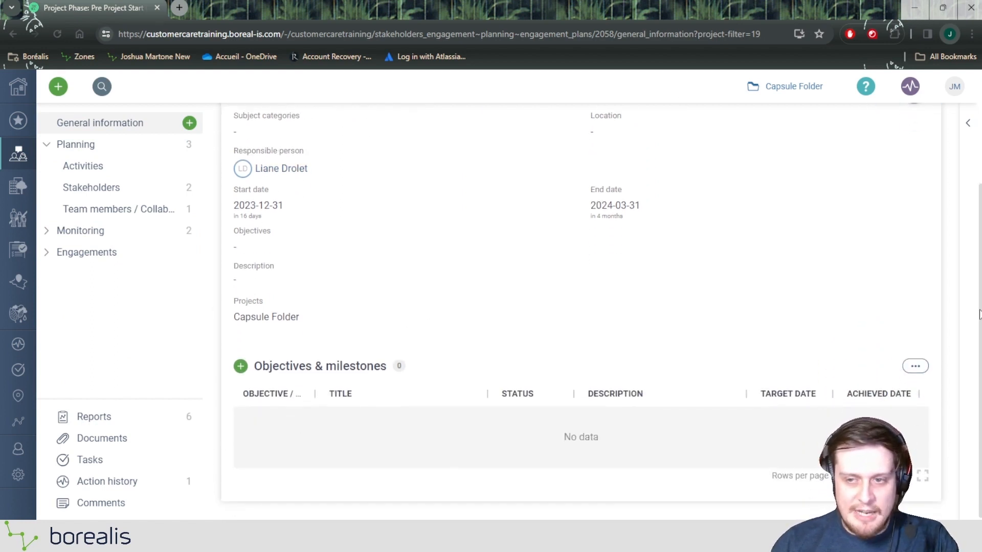
left_click(240, 367)
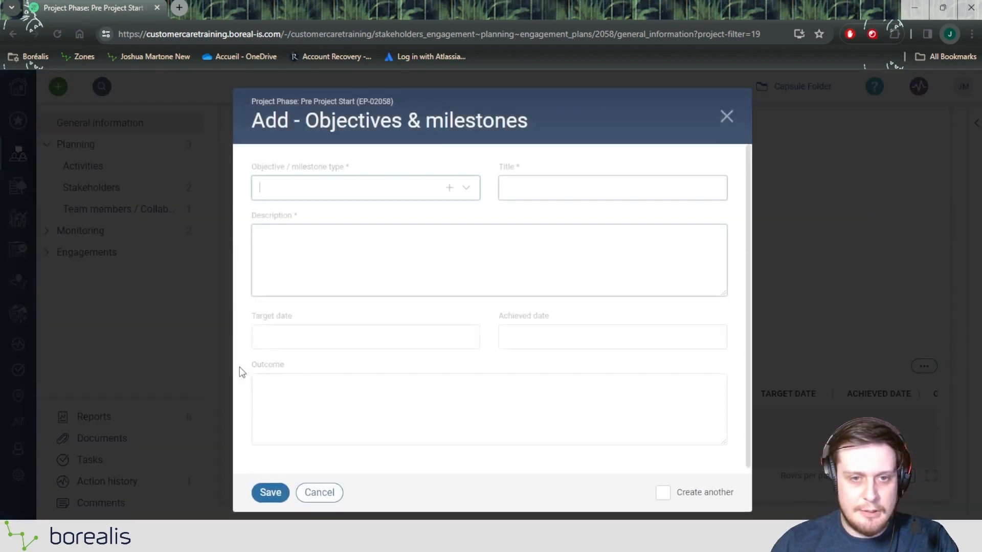
left_click(308, 189)
left_click(291, 231)
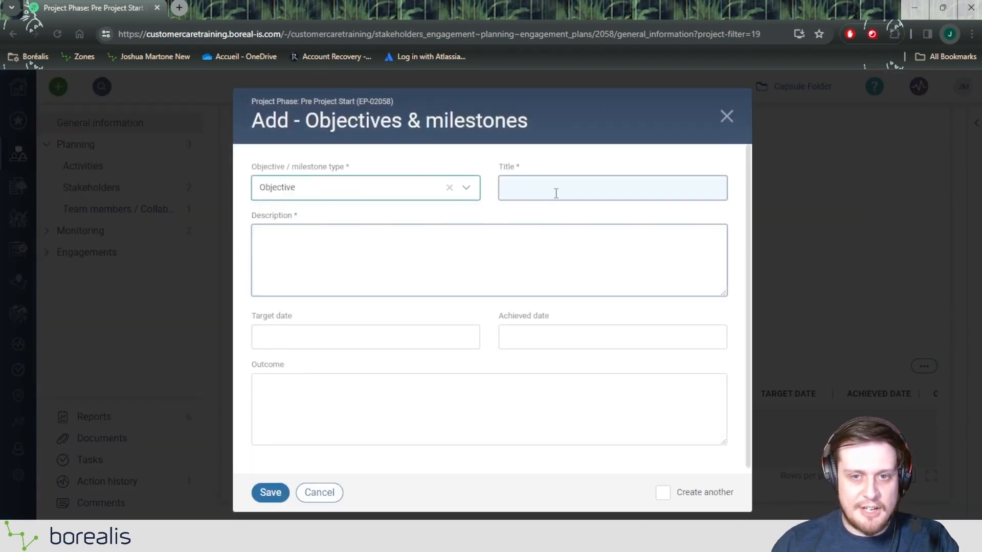
left_click(556, 193)
type("Go Lice to")
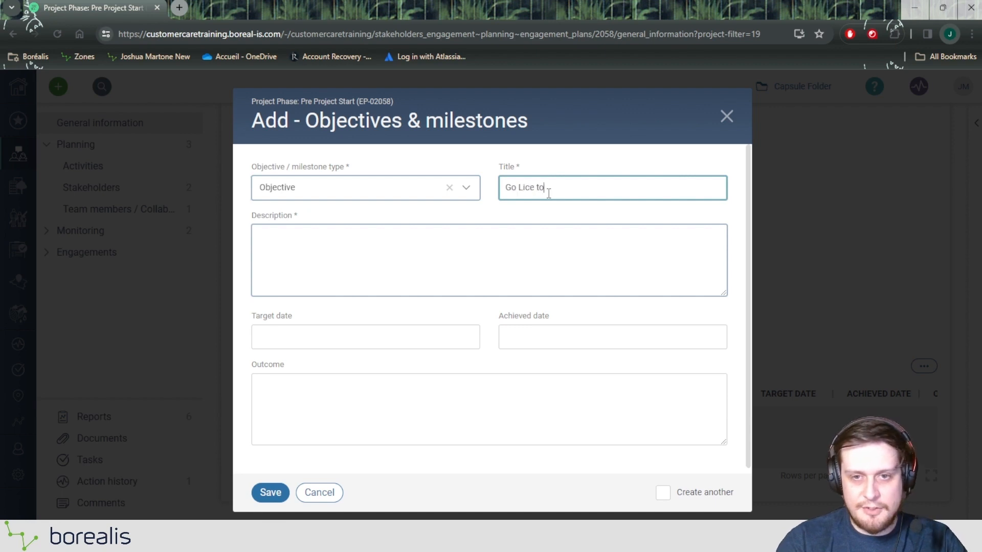
key("BackSpace")
key("BackSpace")
key("BackSpace")
key("BackSpace")
key("BackSpace")
type("ve to the ")
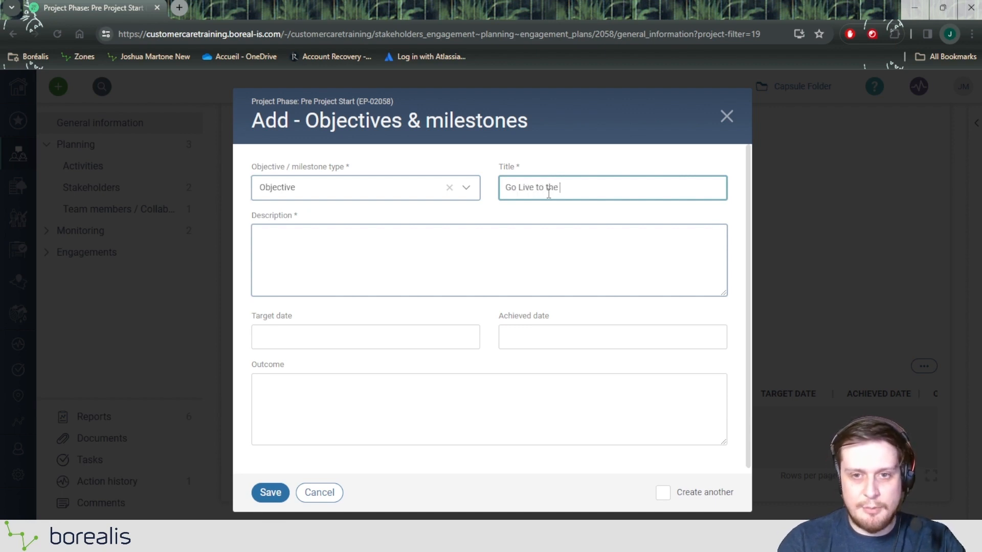
type("Public")
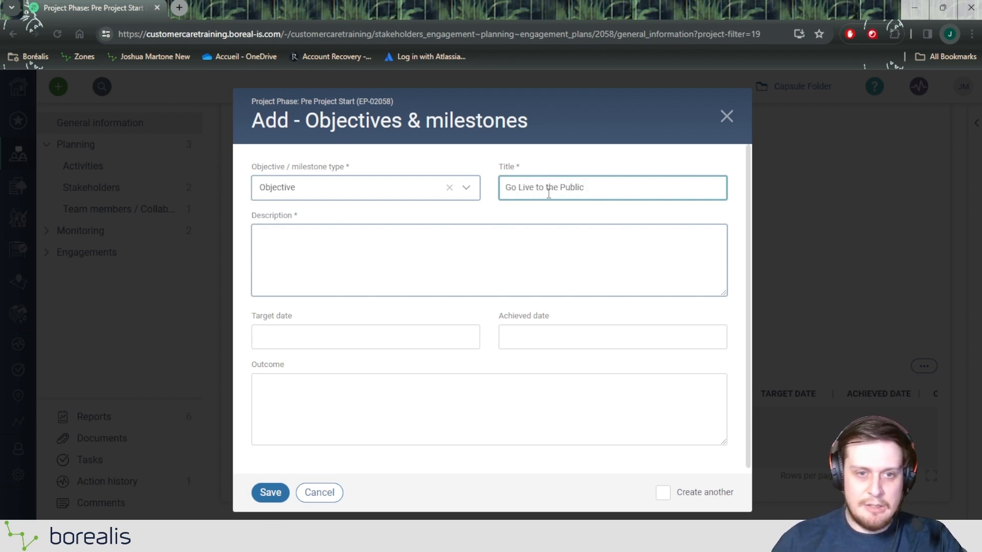
Describe the objective as "Go Live to the Public with a press release and conference at city hall.", reusing the title text
triple_click(569, 196)
key("ctrl+c")
left_click(425, 249)
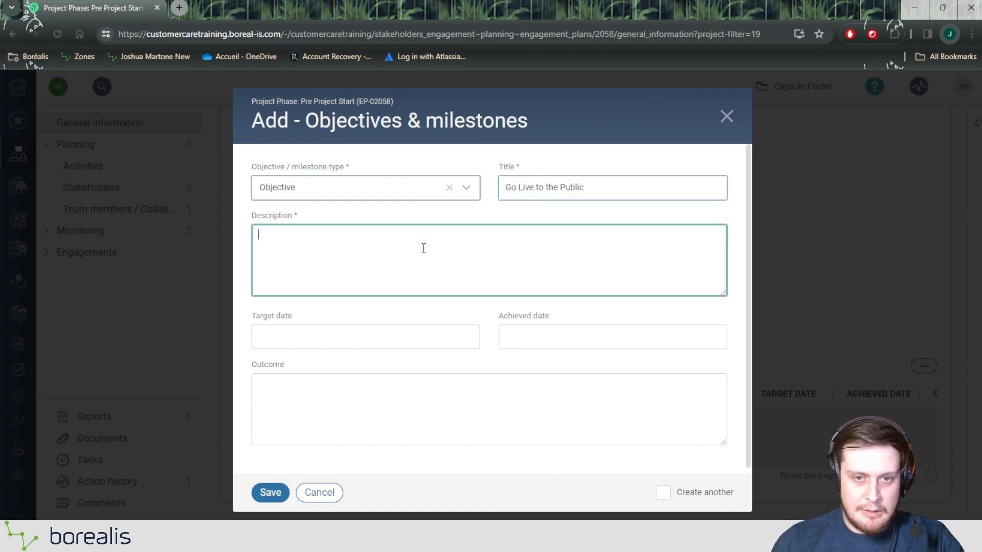
key("ctrl+v")
type("with a")
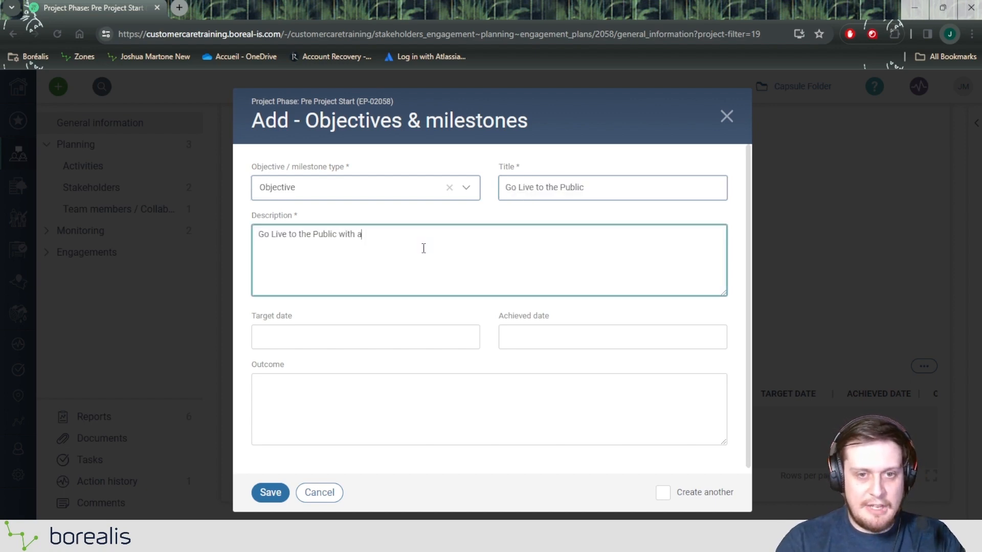
type(" press release ")
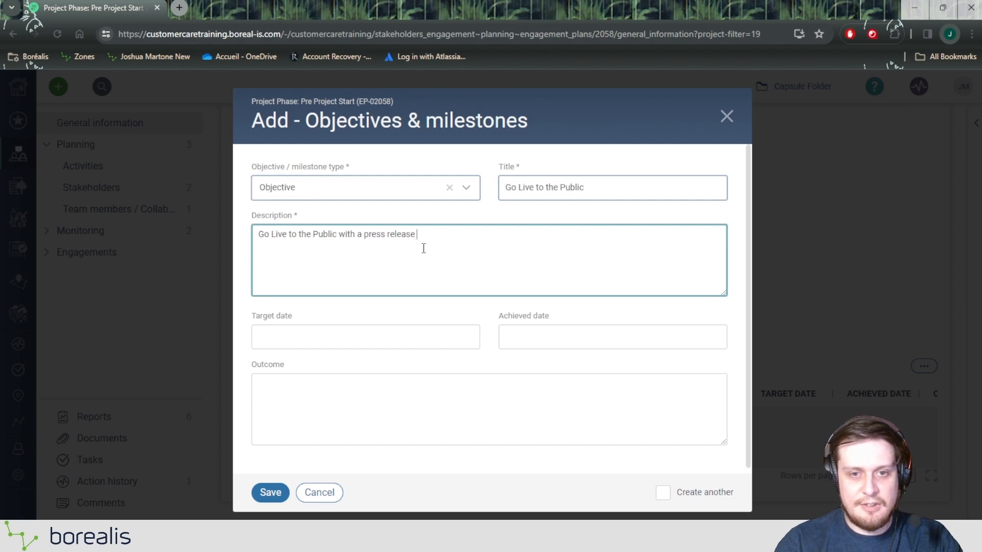
type("and confrence")
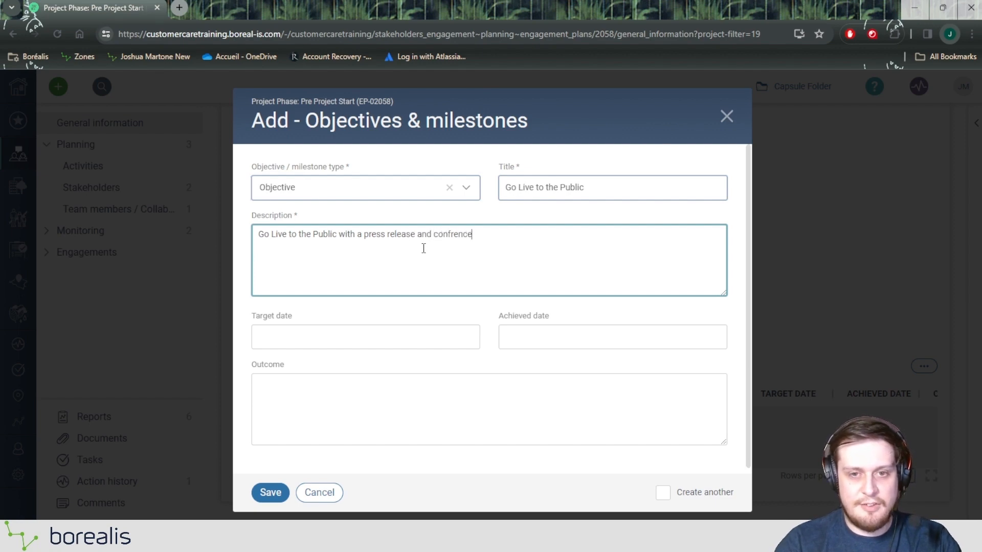
type(" at city ")
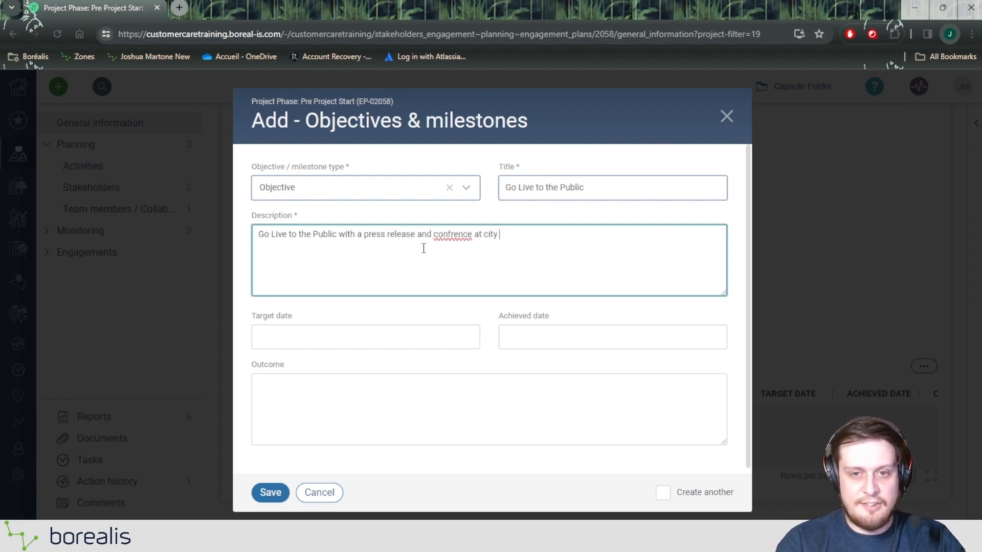
type("hall")
double_click(452, 234)
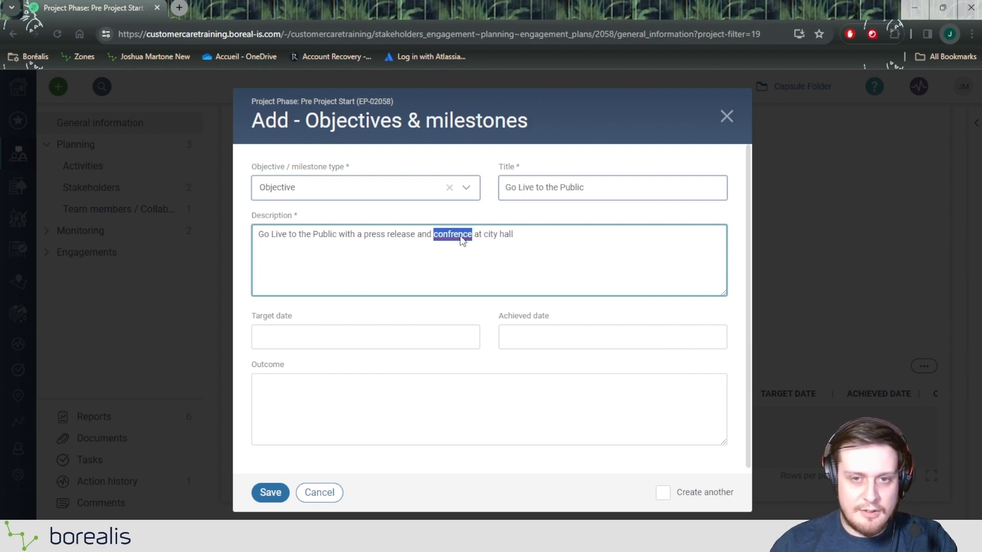
type("conference")
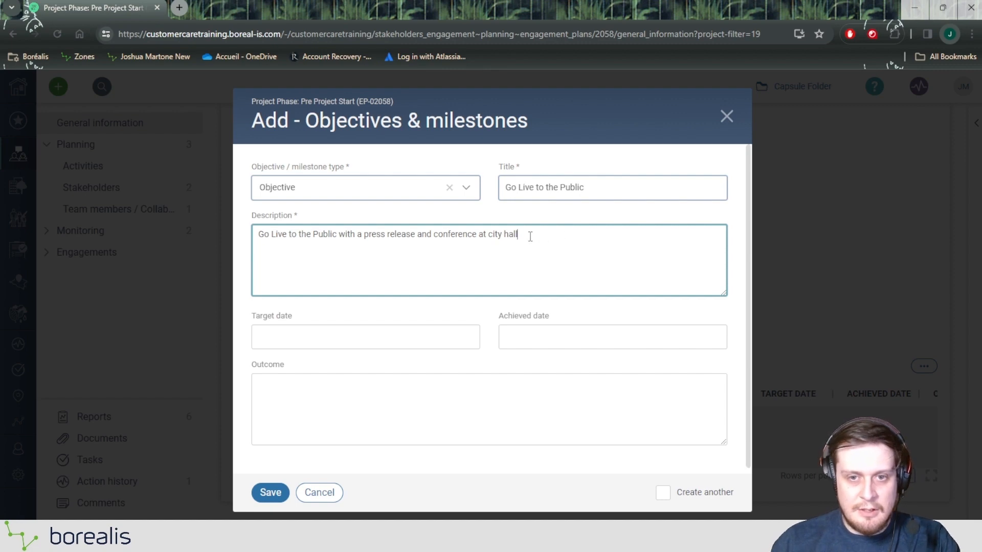
type(".")
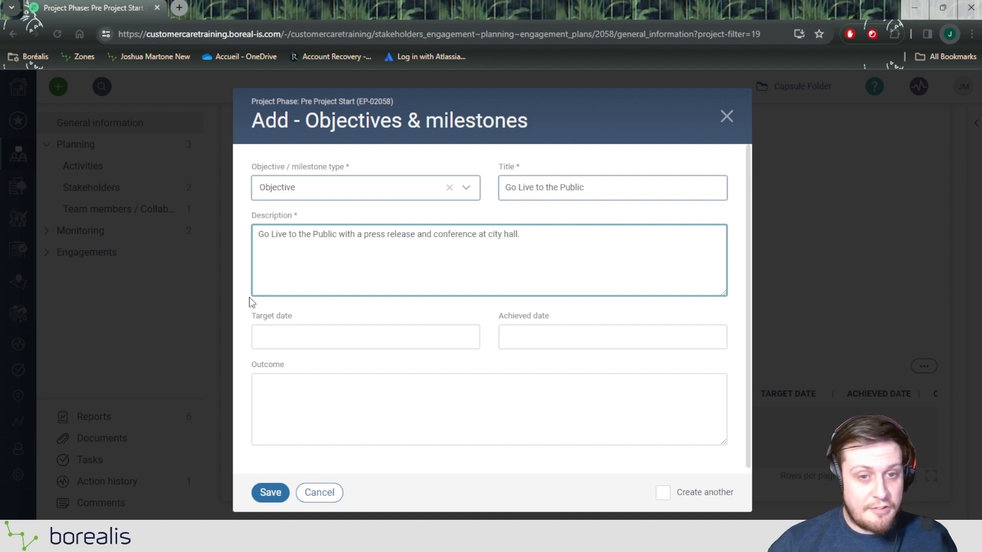
Save the objective with a target date of 2024-01-22 and change its status to In progress
left_click(294, 334)
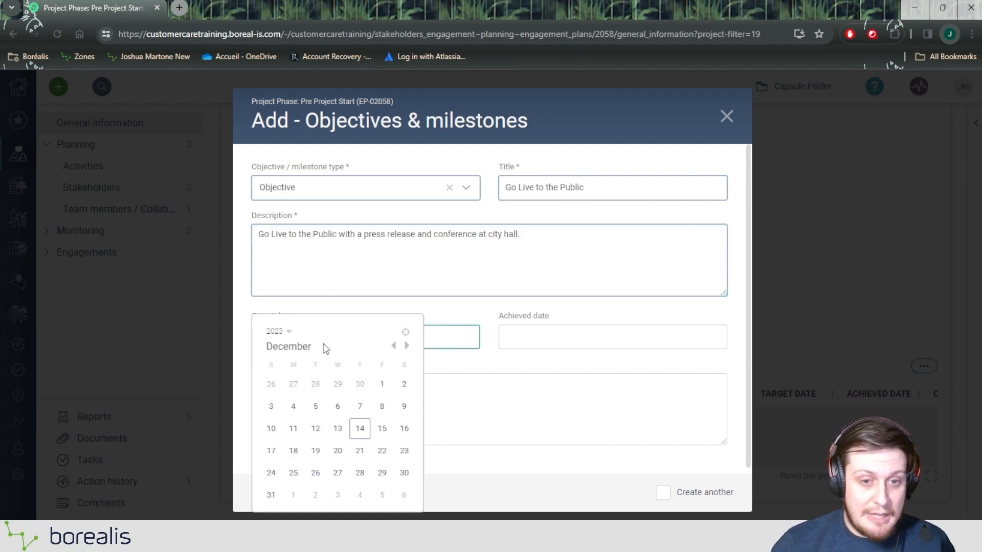
left_click(407, 346)
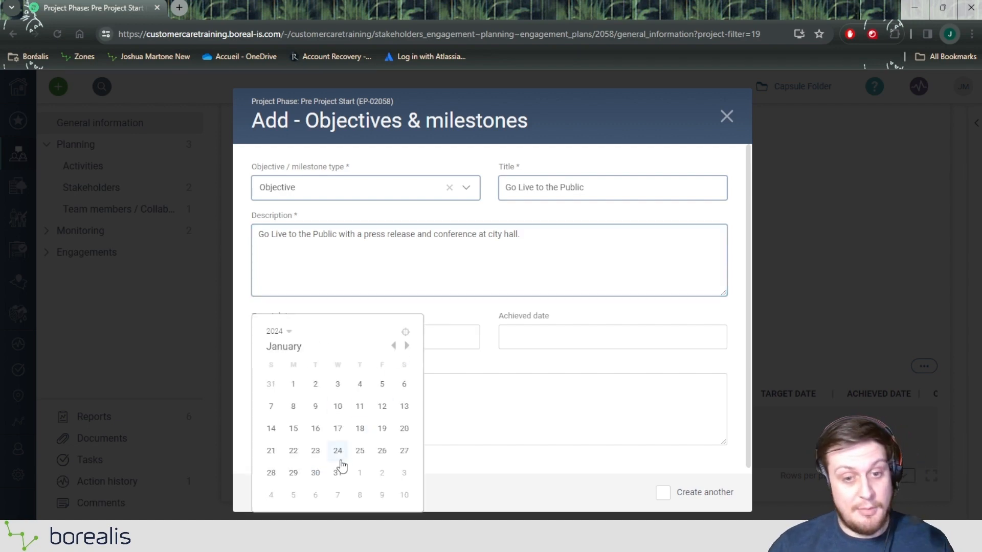
left_click(293, 453)
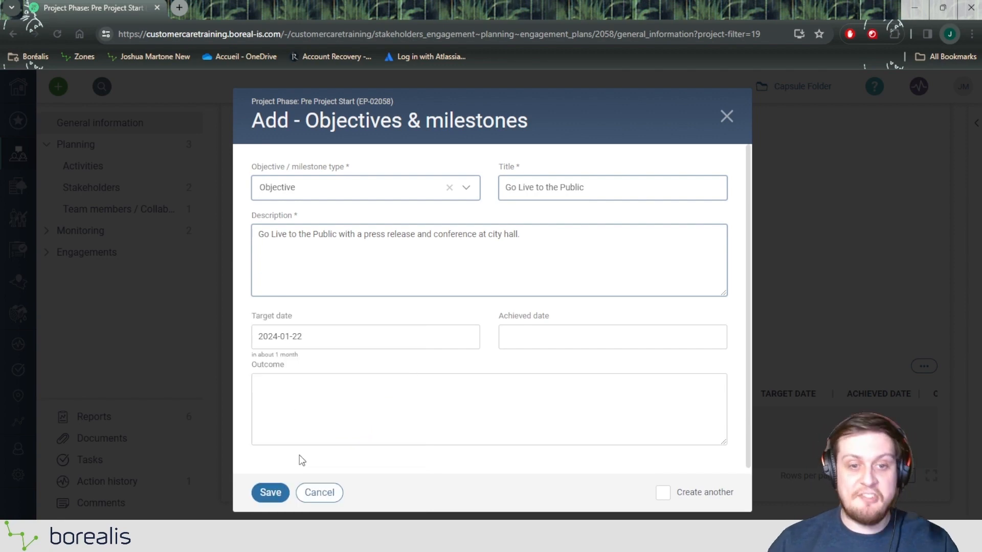
left_click_drag(500, 318, 557, 318)
scroll(558, 318, "down", 1)
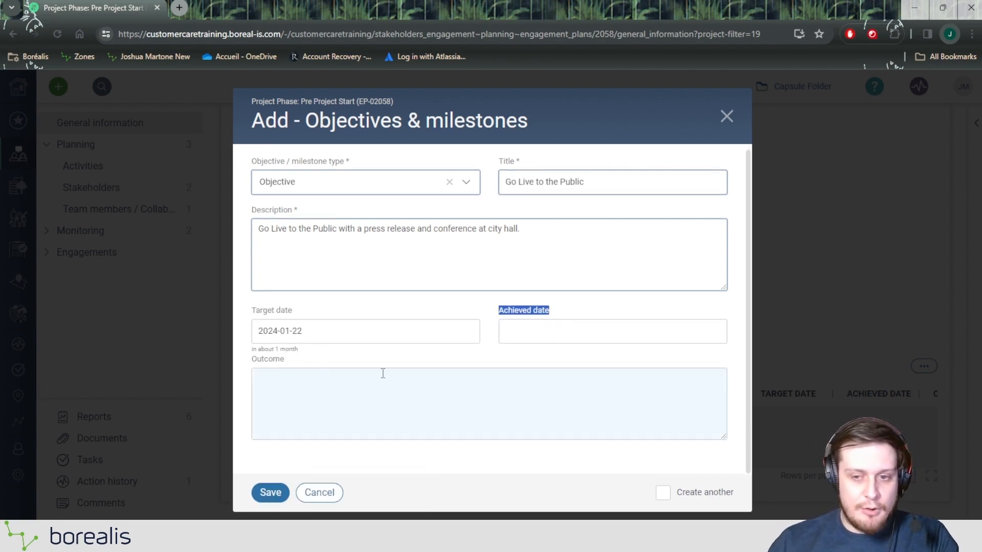
left_click(270, 492)
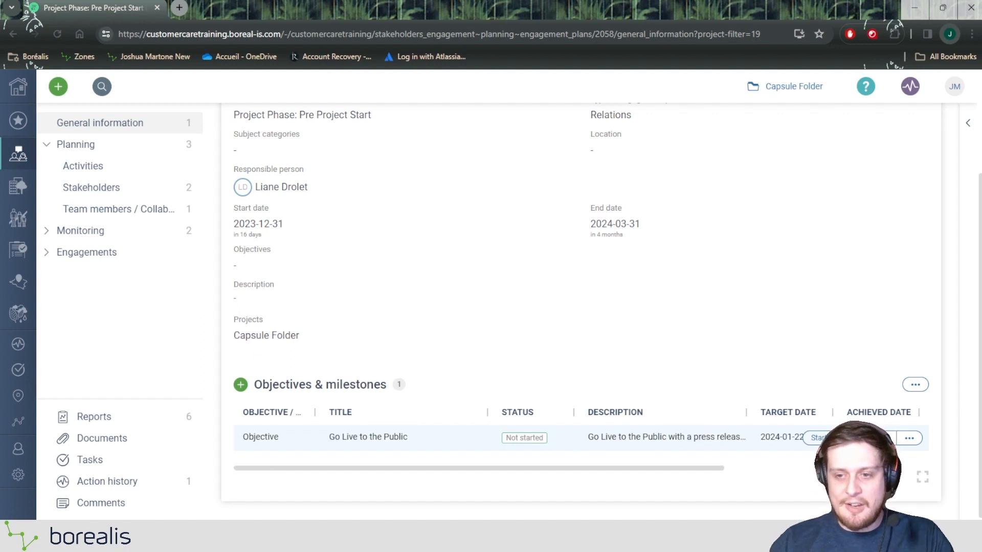
left_click(818, 438)
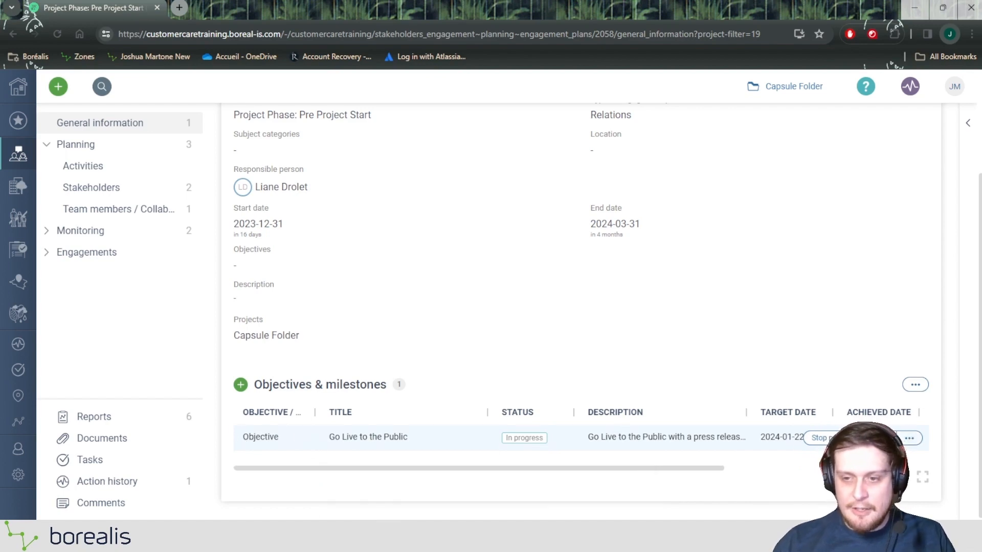
Start completing the "Go Live to the Public" objective with an achieved date of 2023-12-11
left_click(881, 439)
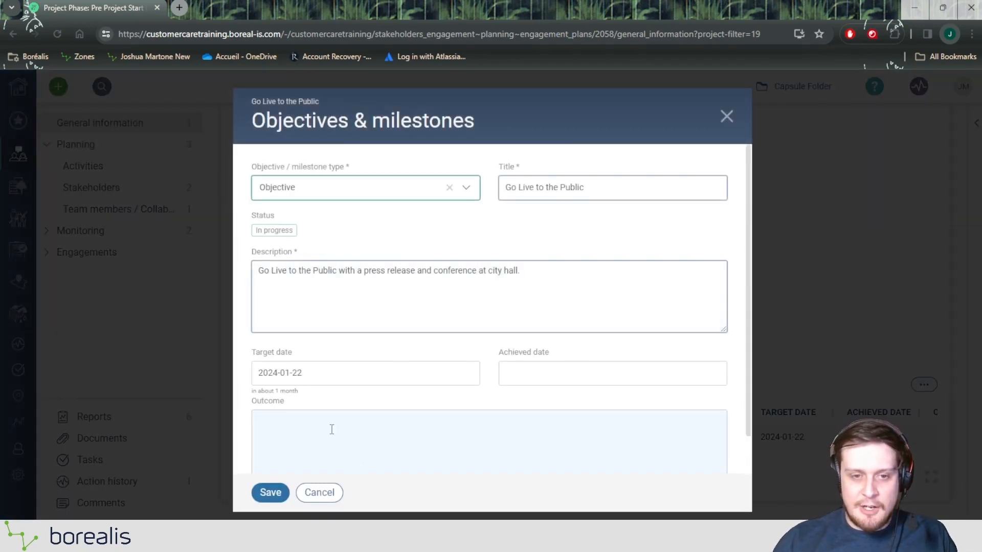
left_click(319, 492)
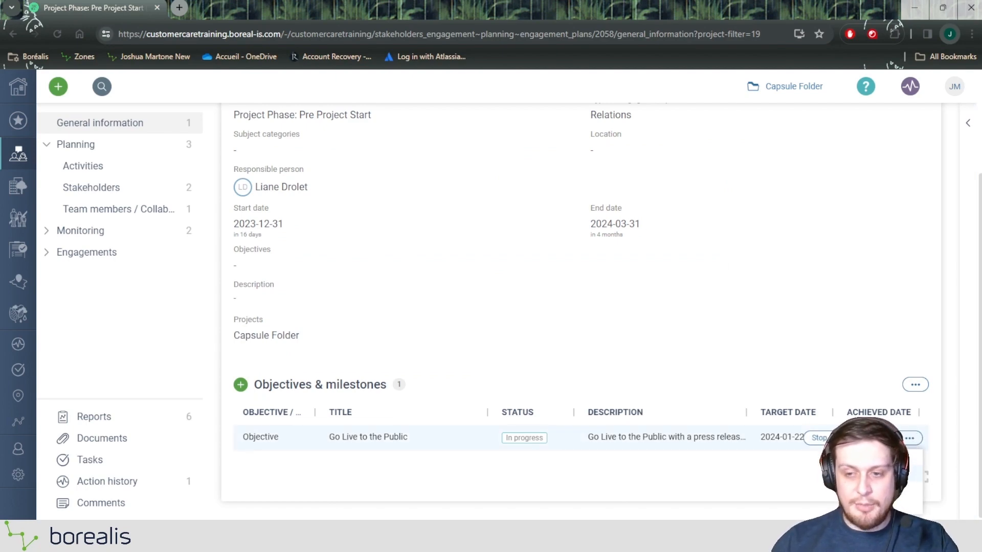
left_click(880, 474)
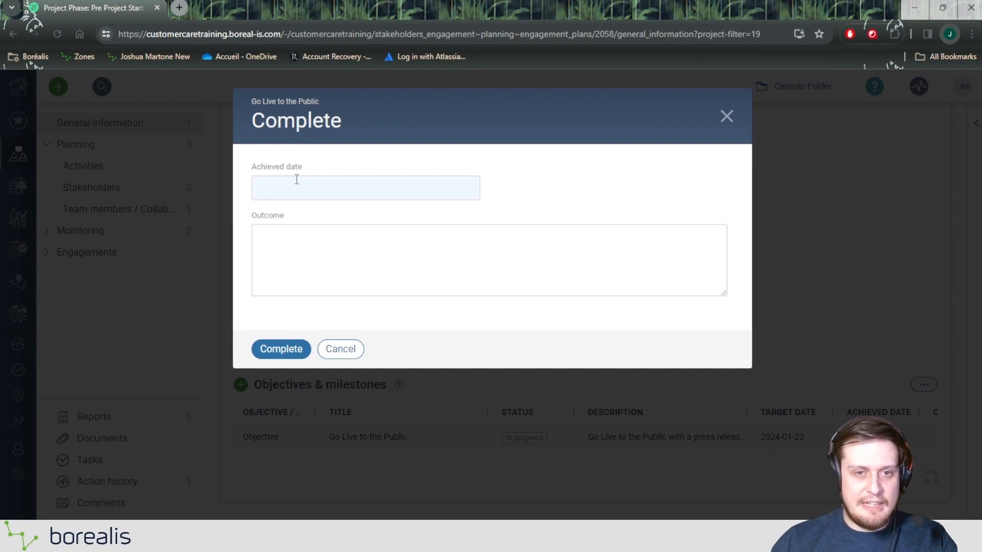
left_click(296, 179)
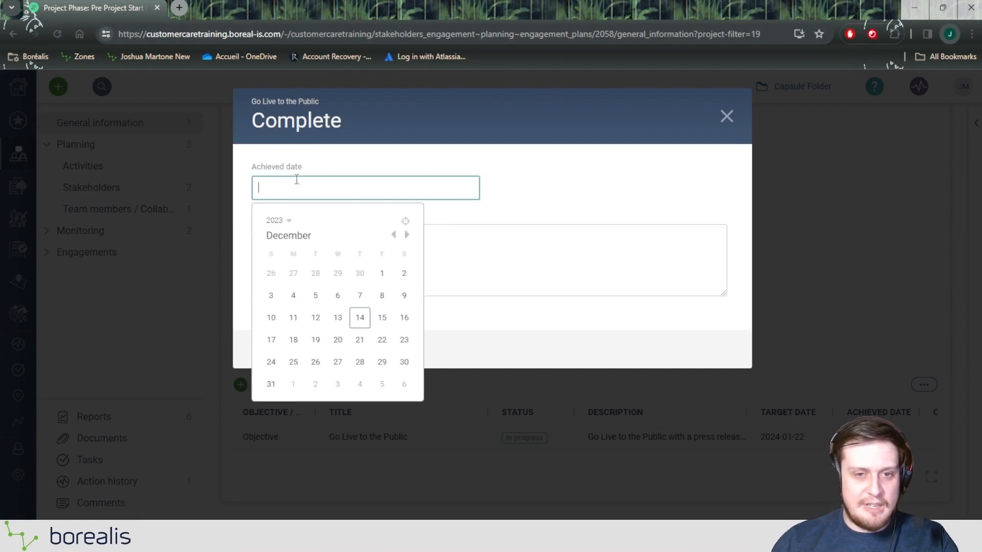
left_click(293, 324)
Enter the outcome "Did the press release" and complete the objective
left_click(318, 241)
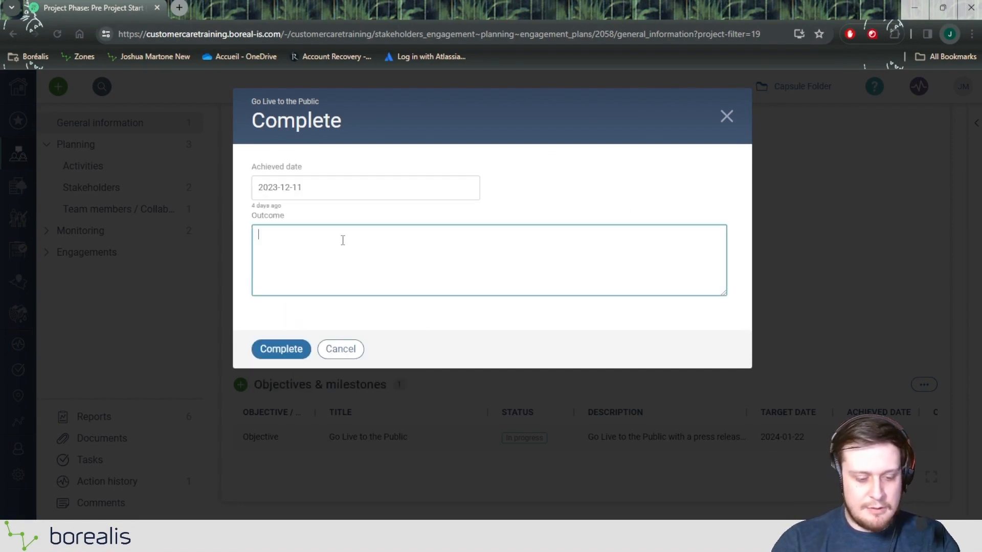
type("Di  the ")
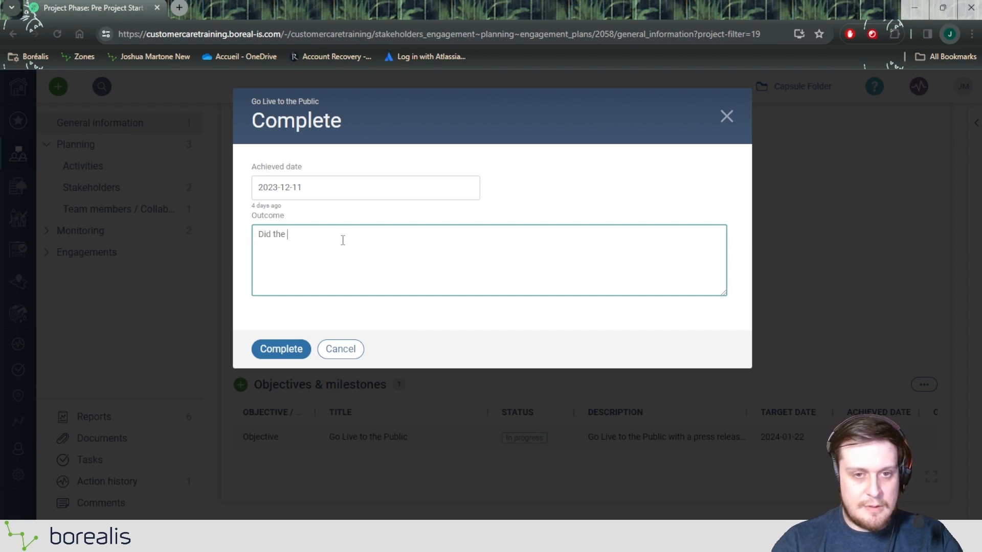
type("press release")
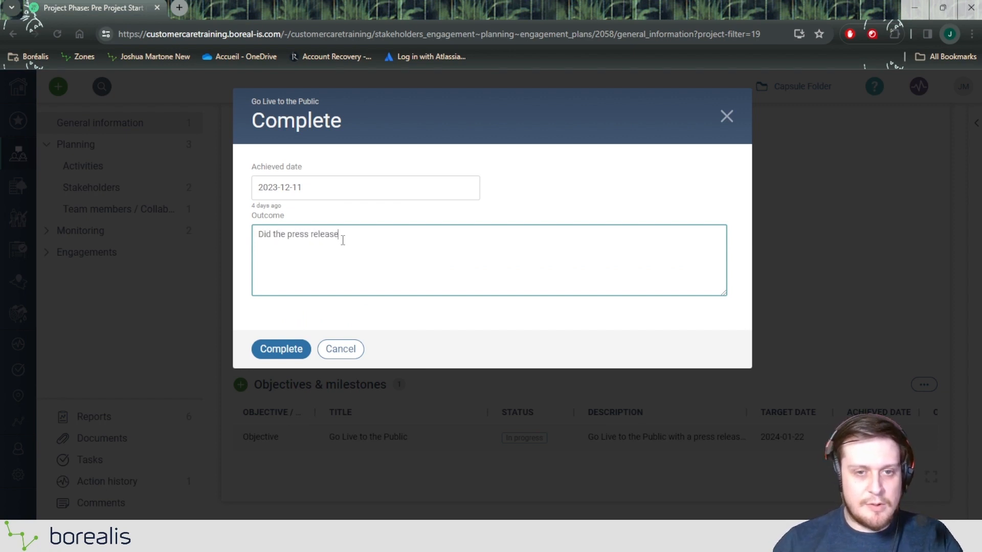
left_click(268, 346)
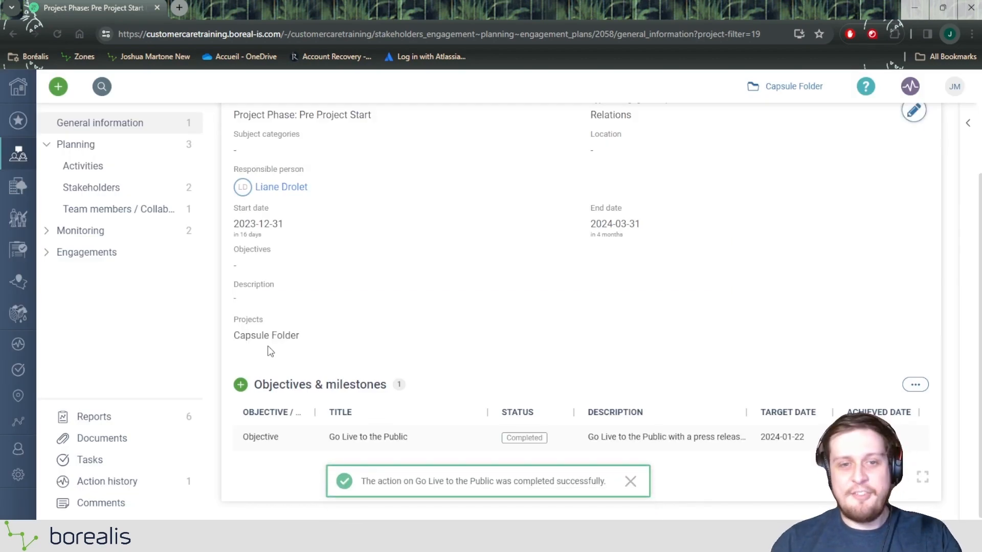
Expand the plan's Monitoring and Engagements groups to look over their sections
scroll(409, 283, "up", 3)
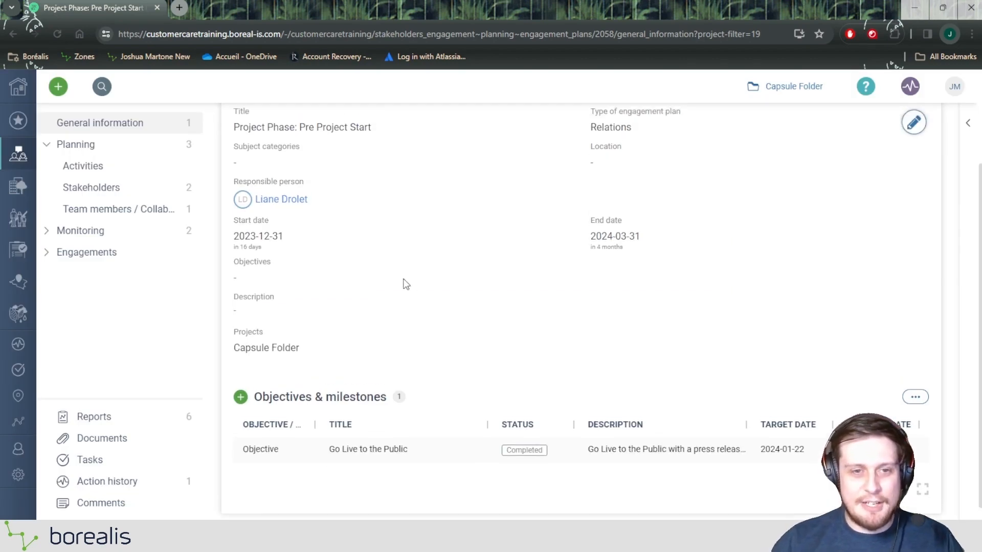
left_click(115, 232)
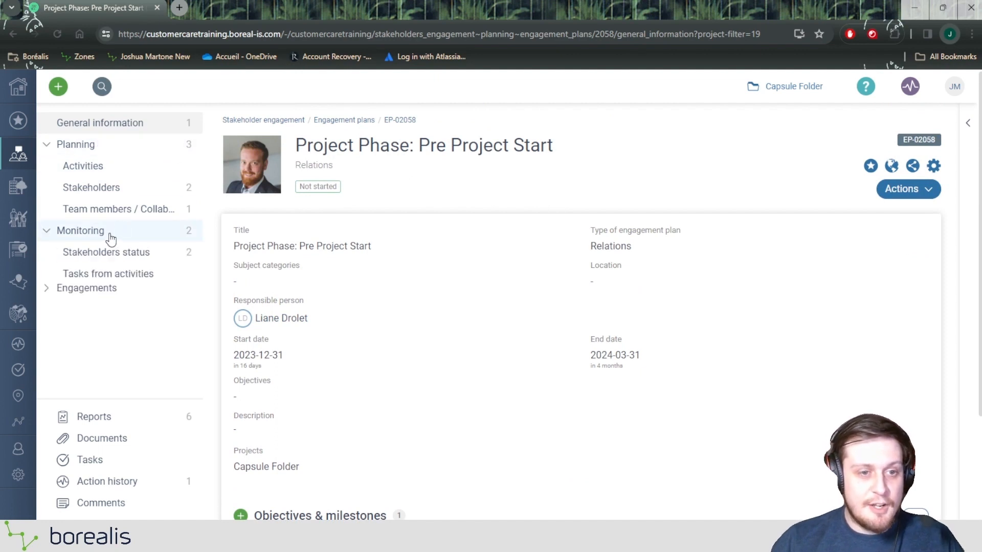
left_click(111, 297)
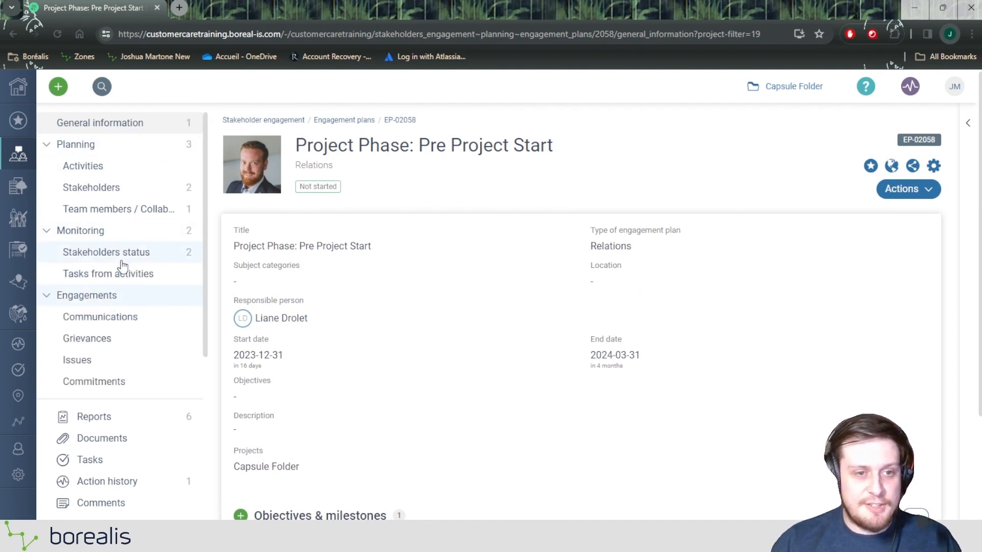